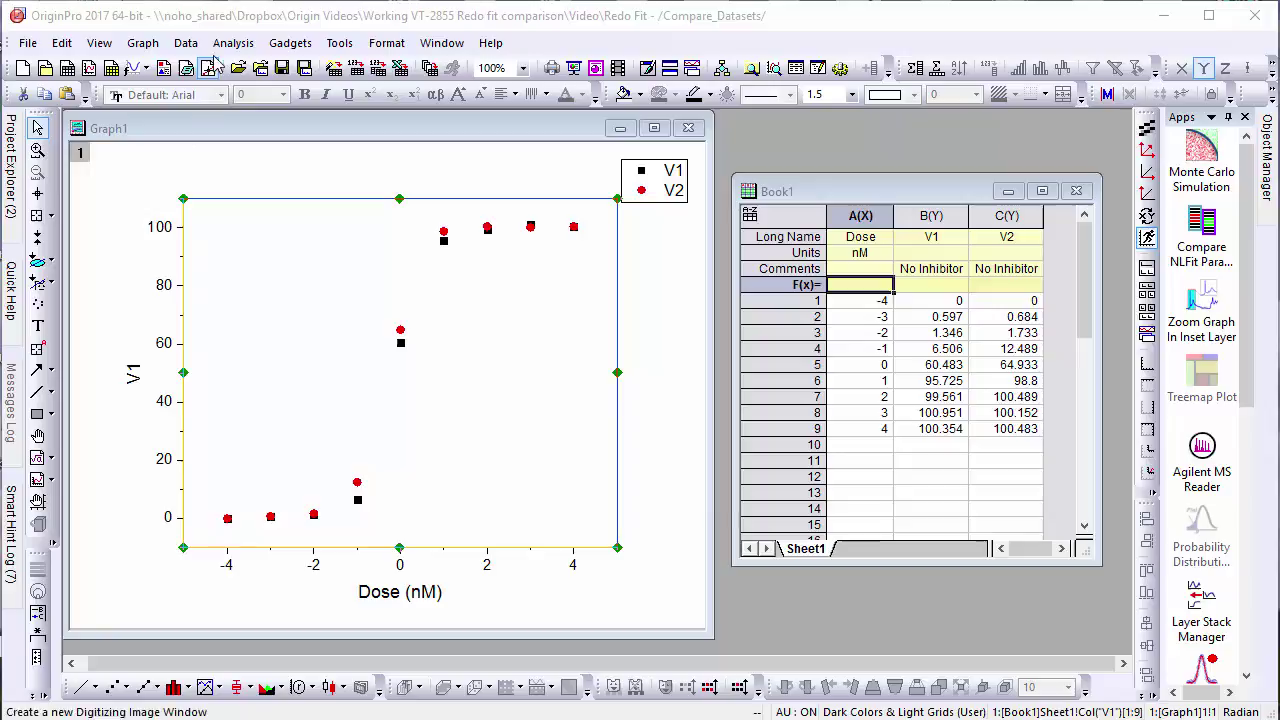
Step: Start a nonlinear curve fit using the Growth/Sigmoidal DoseResp model
{"action": "left_click", "coordinate": [224, 46]}
{"action": "mouse_move", "coordinate": [294, 133]}
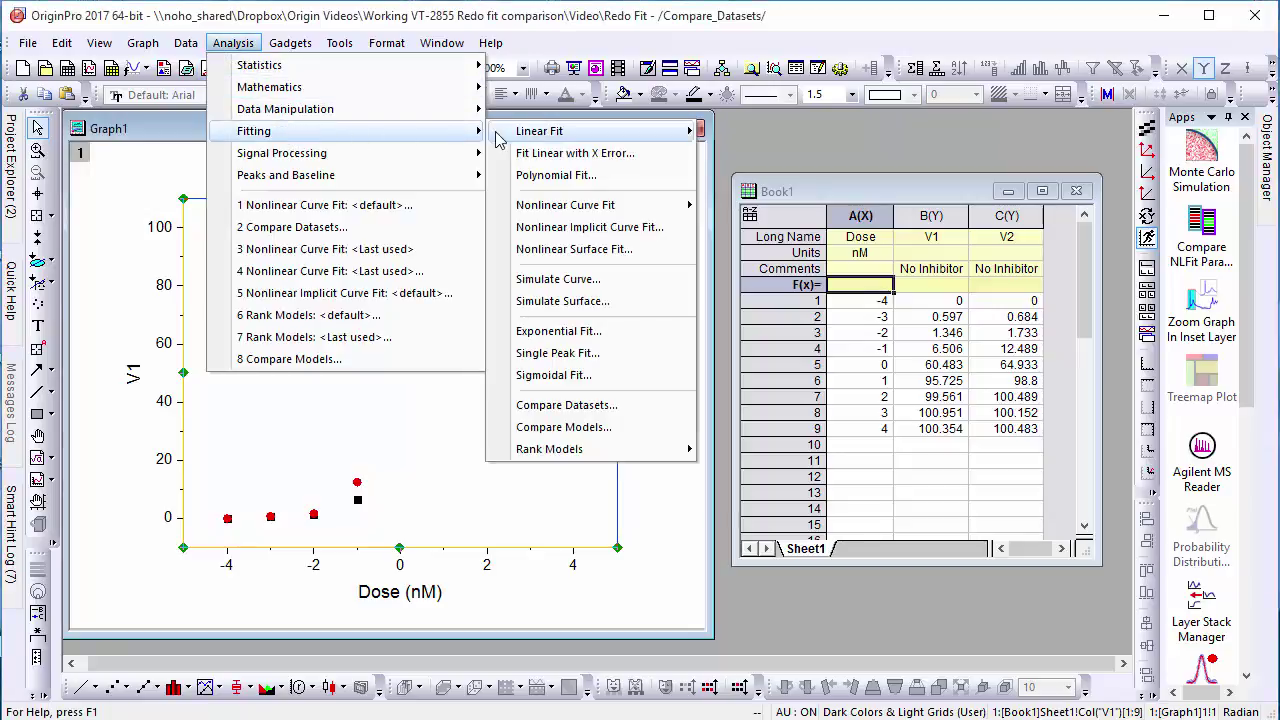
{"action": "mouse_move", "coordinate": [587, 213]}
{"action": "left_click", "coordinate": [757, 235]}
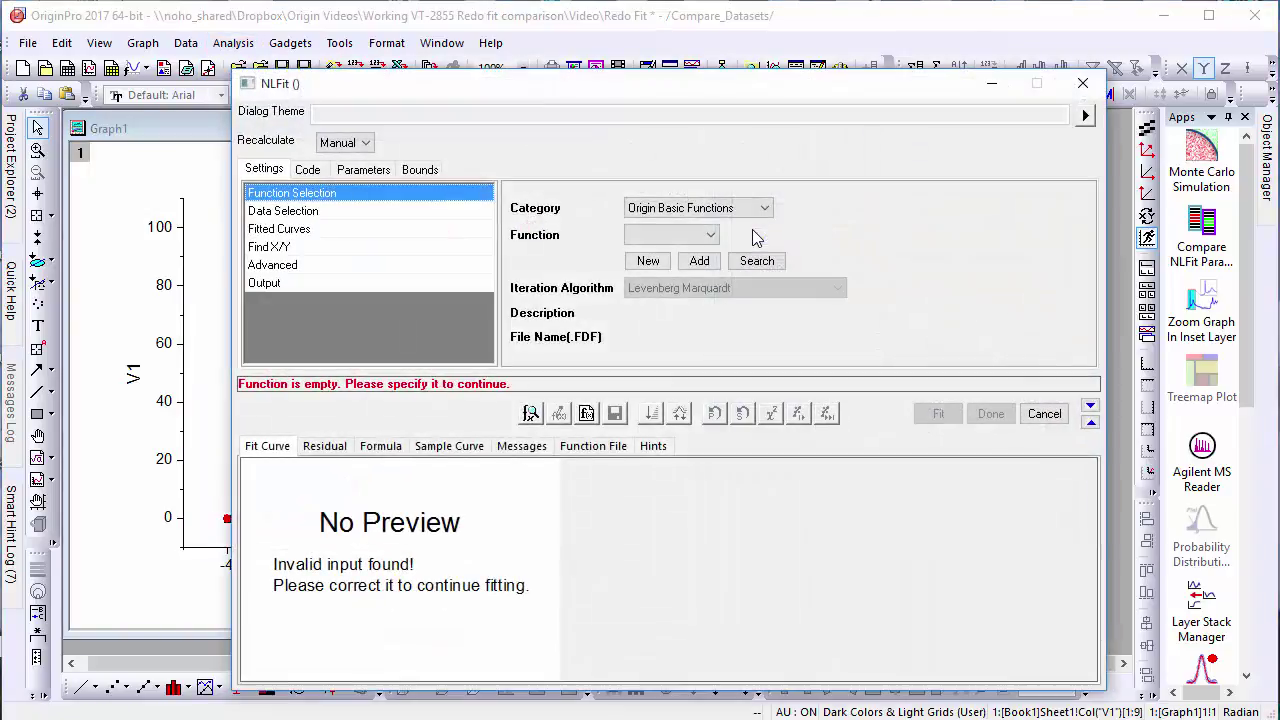
{"action": "left_click", "coordinate": [757, 208]}
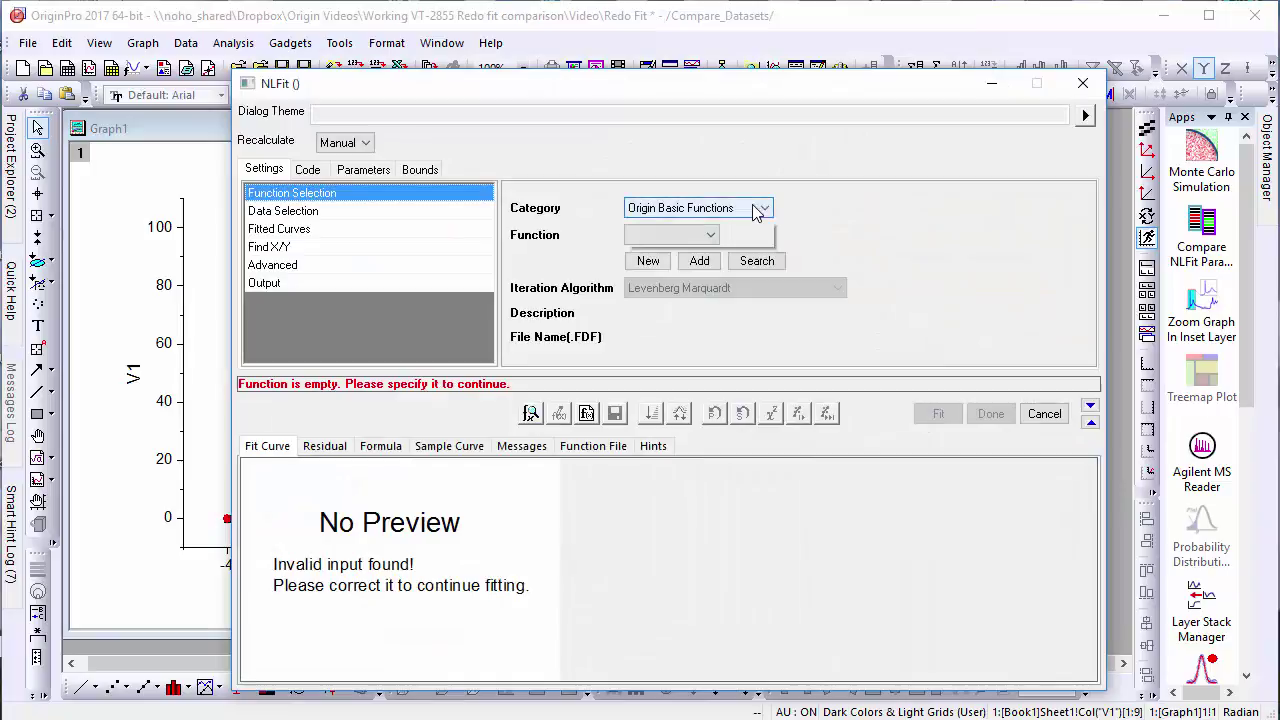
{"action": "left_click", "coordinate": [728, 265]}
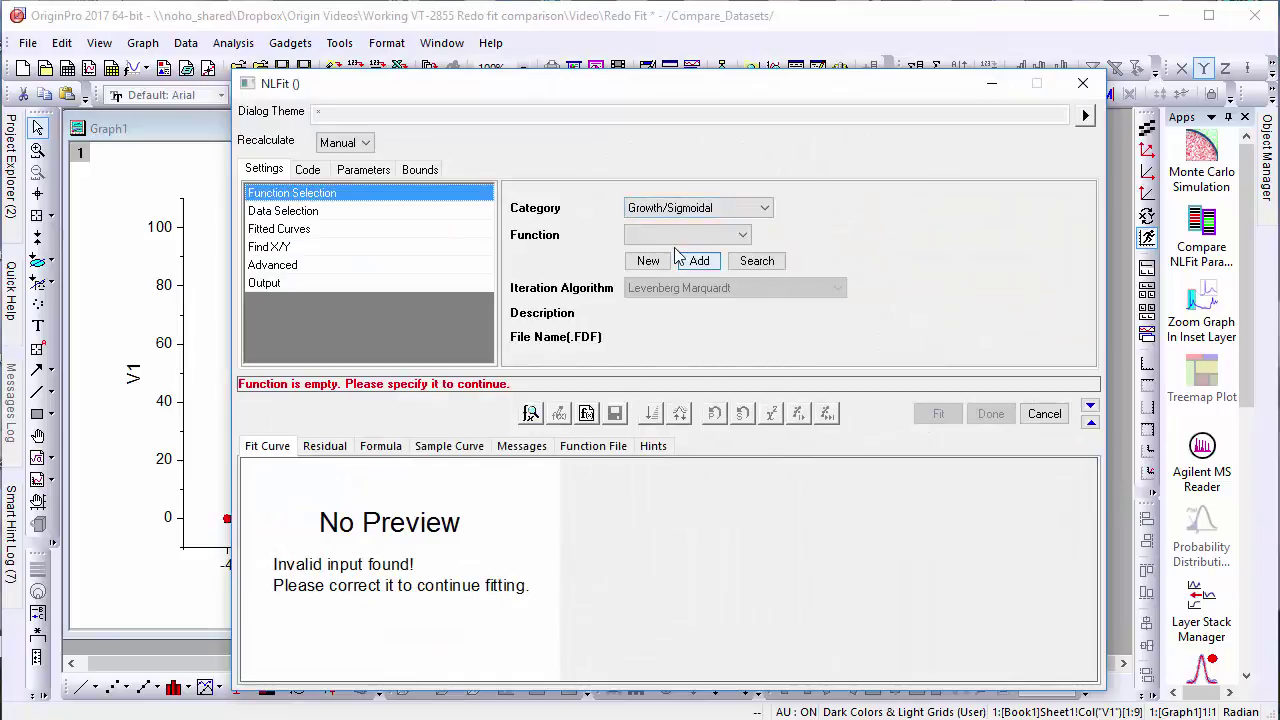
{"action": "left_click", "coordinate": [682, 235]}
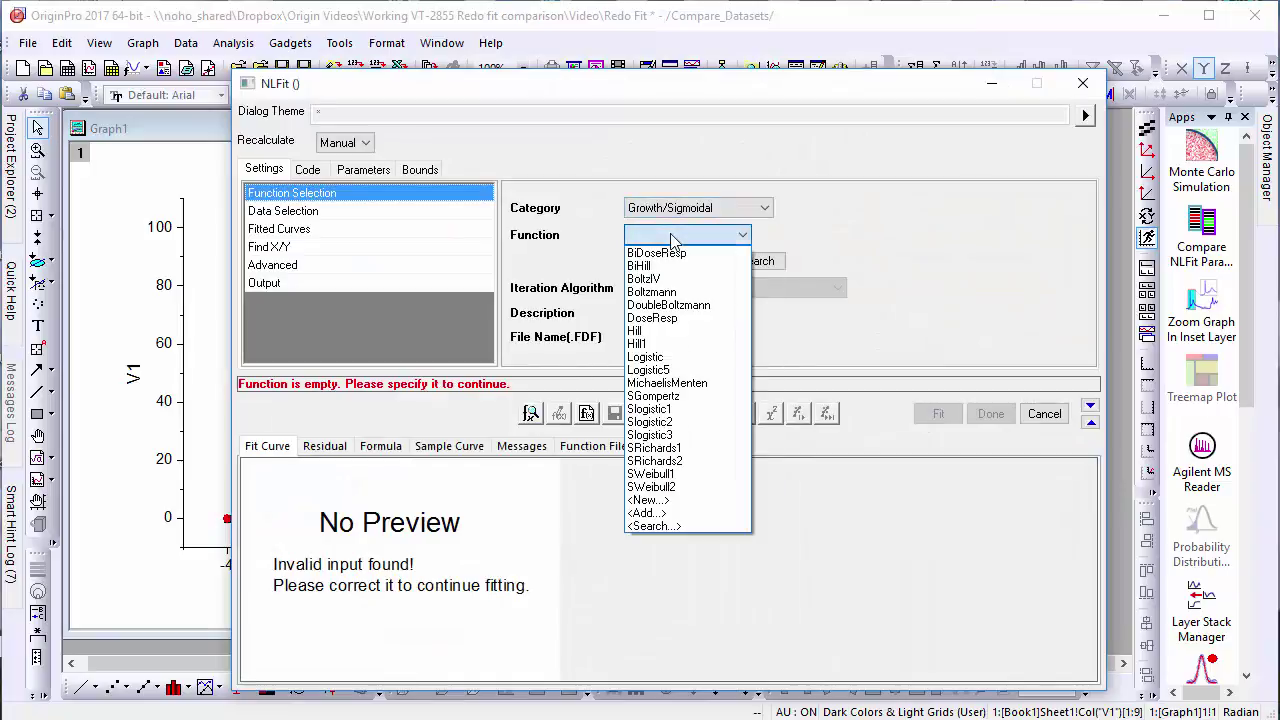
{"action": "left_click", "coordinate": [676, 318]}
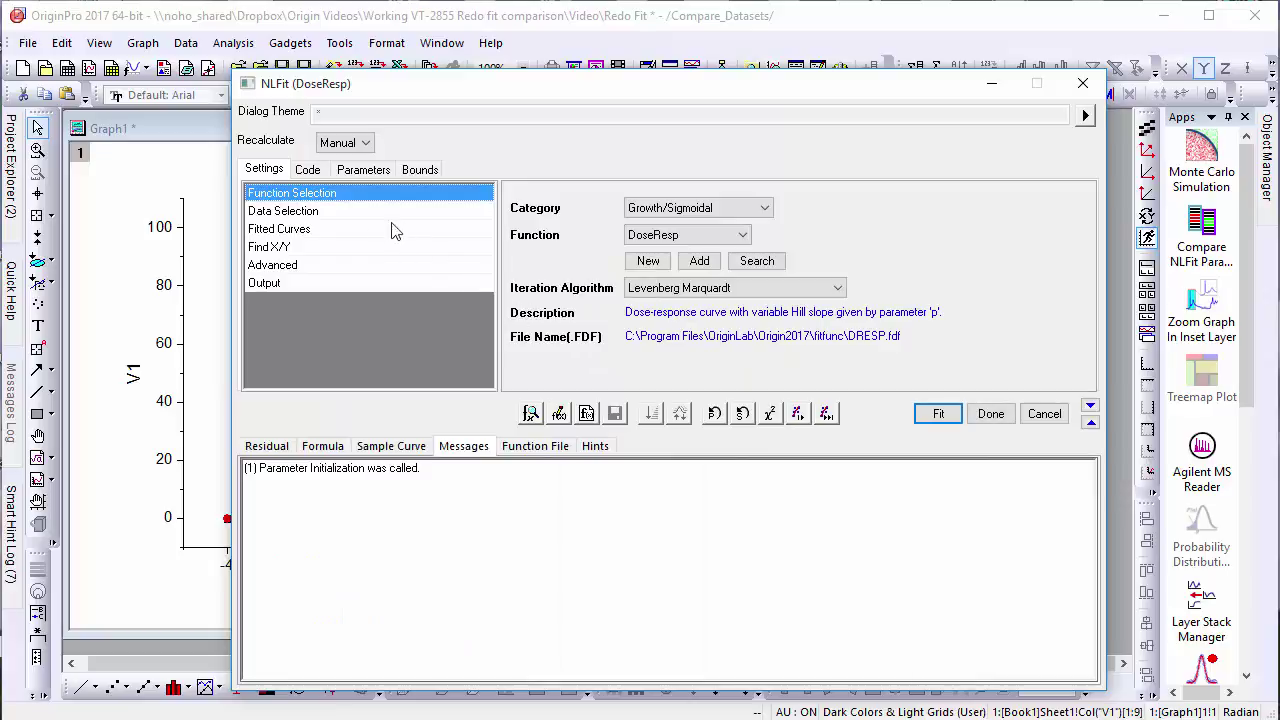
Step: Add the V2 plot as a second input range and choose Independent Fit - Separate Report
{"action": "left_click", "coordinate": [307, 212]}
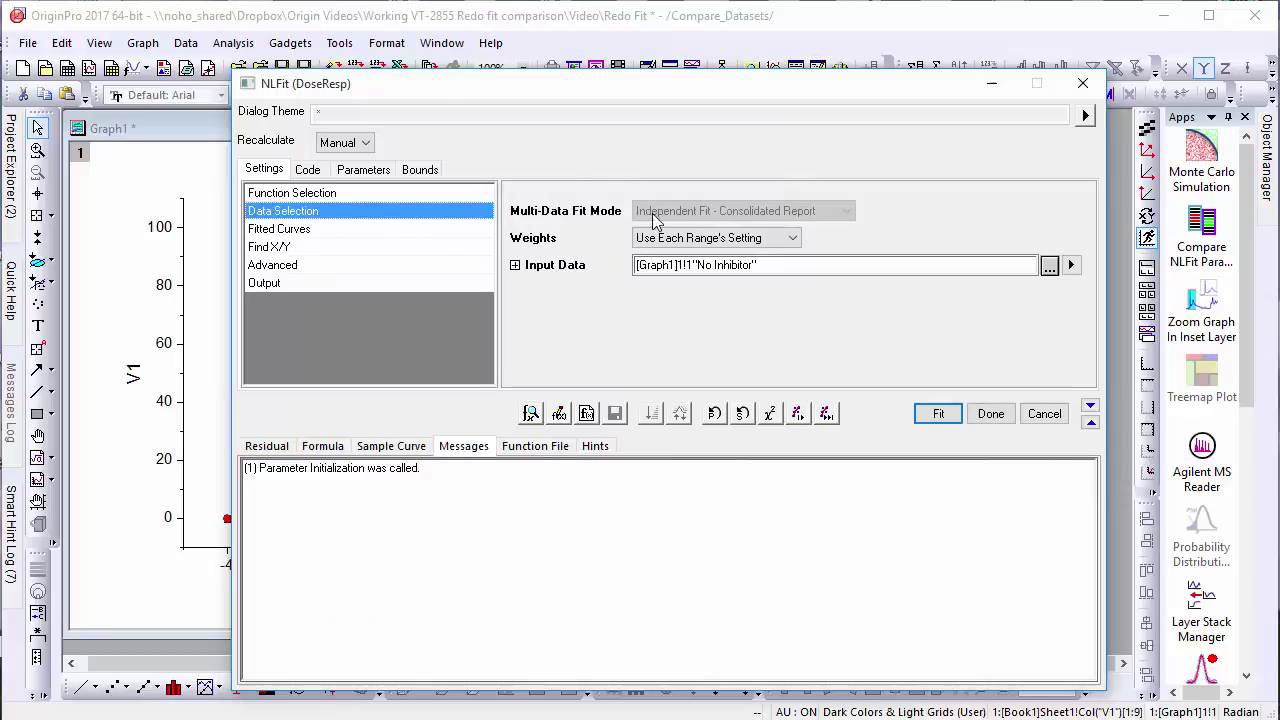
{"action": "left_click", "coordinate": [515, 265]}
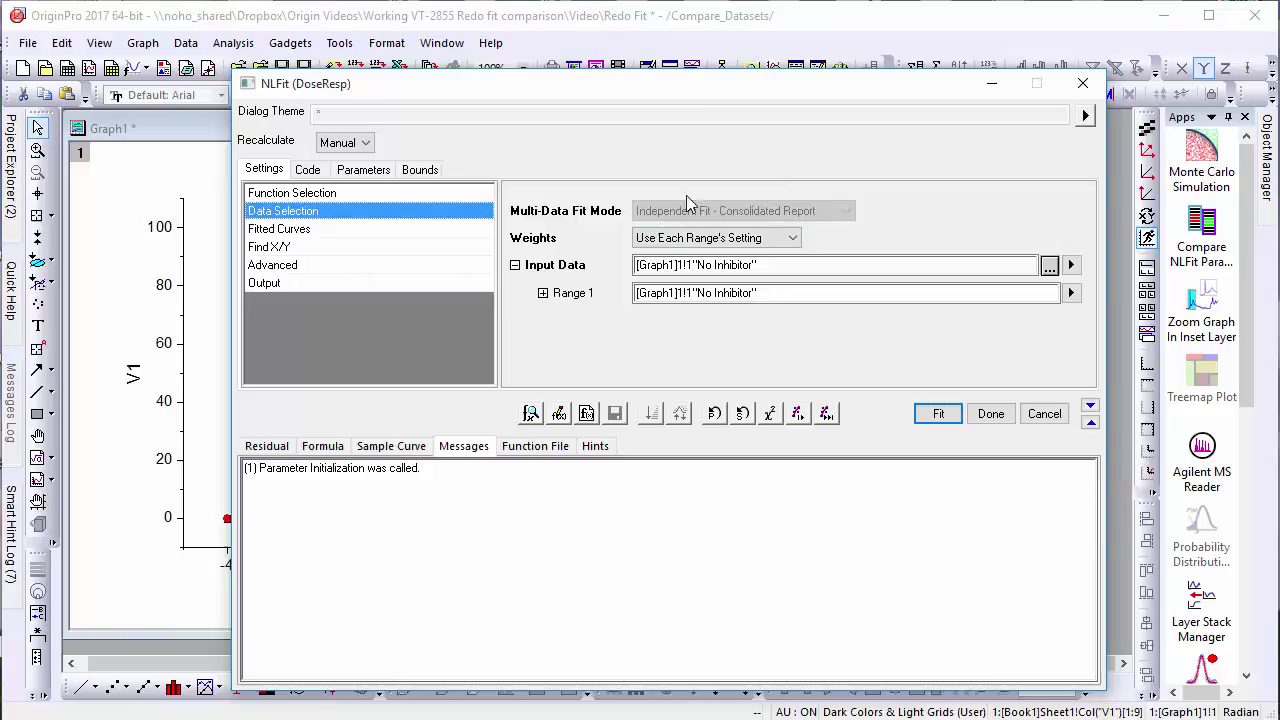
{"action": "left_click", "coordinate": [1071, 265]}
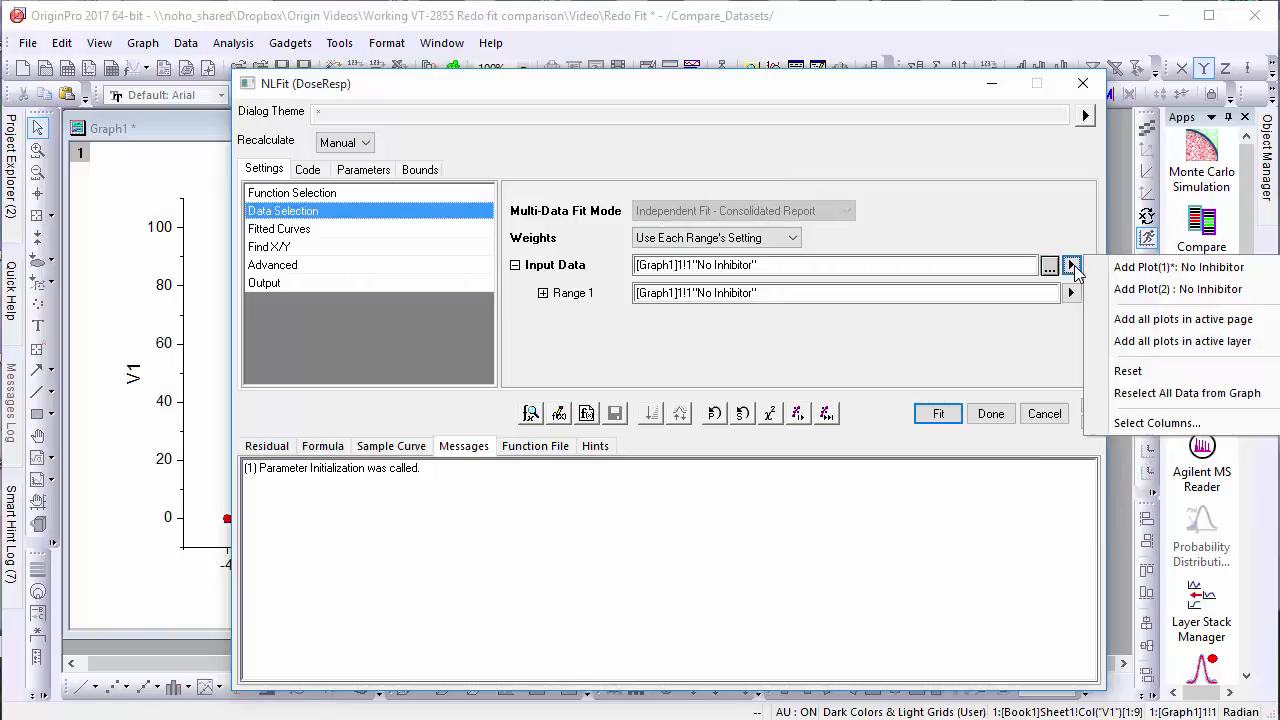
{"action": "left_click", "coordinate": [1116, 290]}
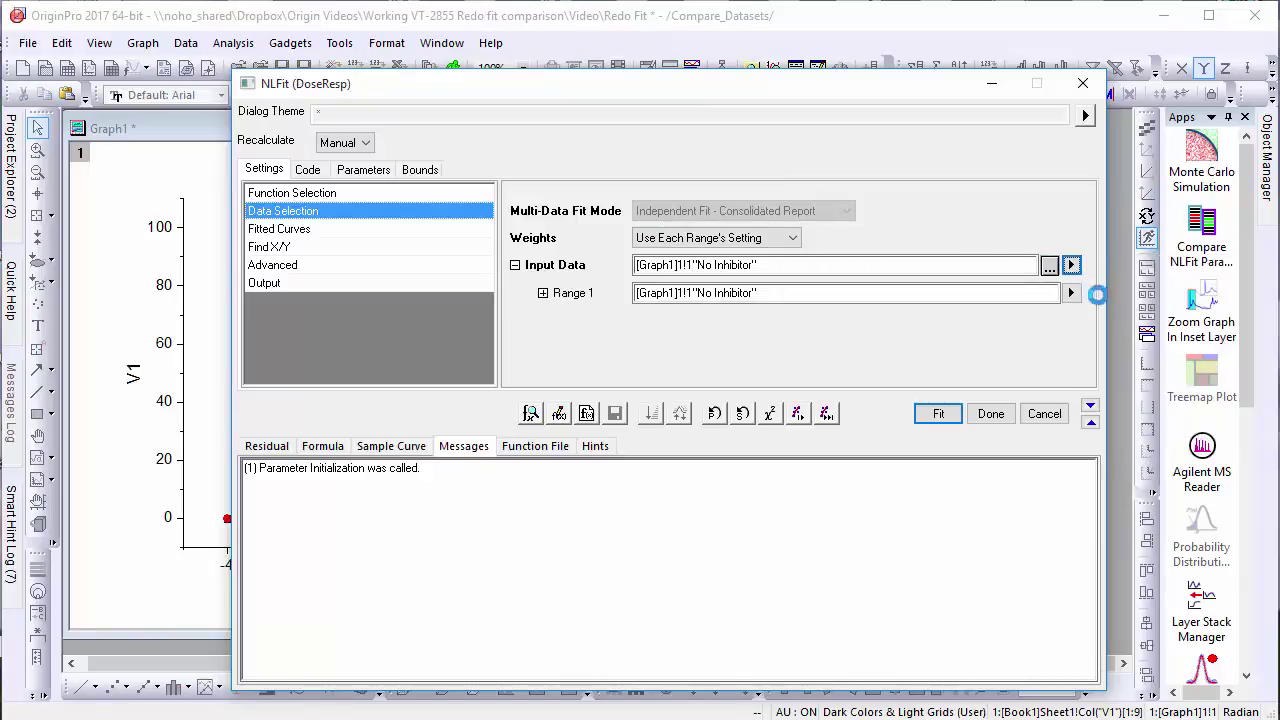
{"action": "left_click", "coordinate": [791, 211]}
{"action": "left_click", "coordinate": [795, 242]}
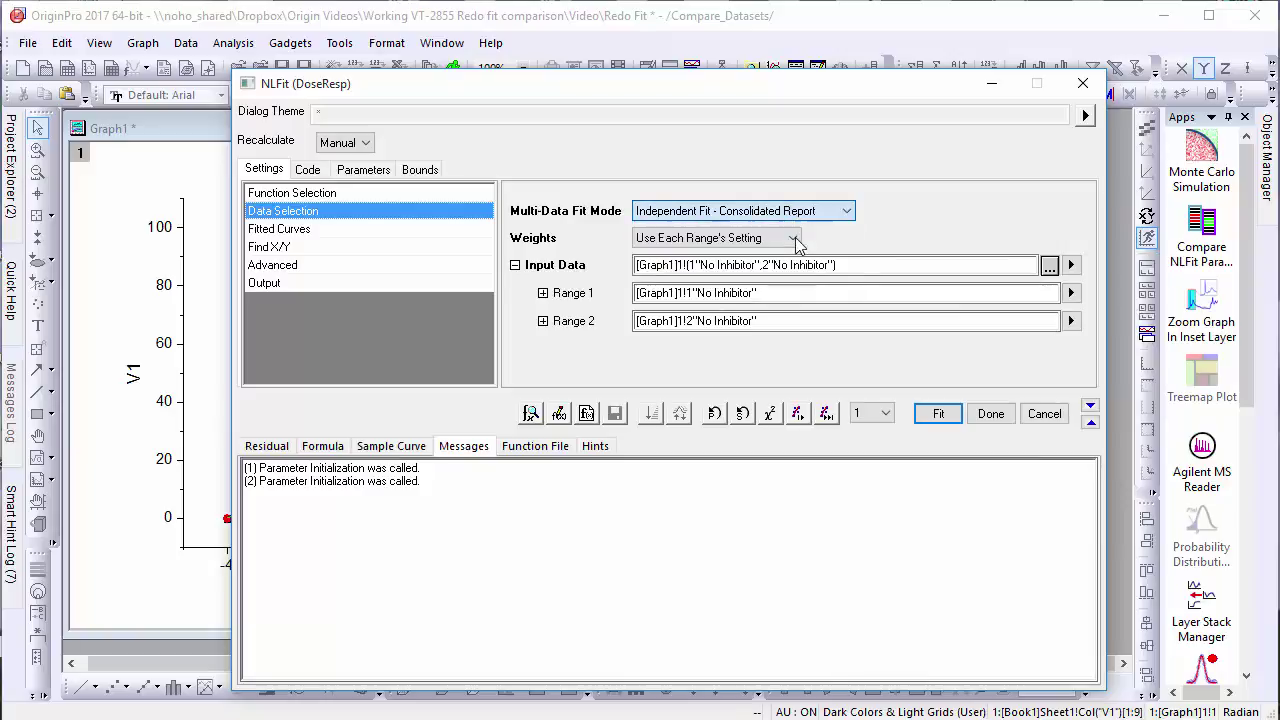
Step: Run the DoseResp fit on V1 and V2, declining both report-sheet switches to stay on the graph
{"action": "left_click", "coordinate": [941, 418]}
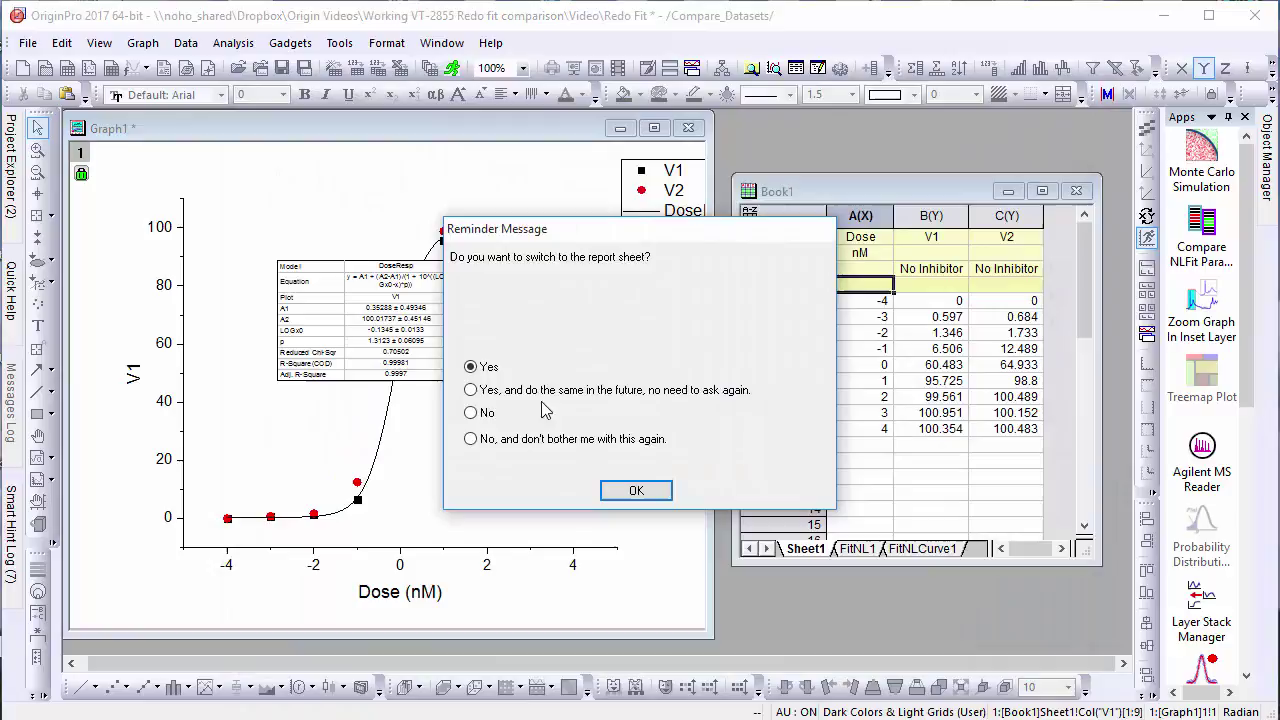
{"action": "left_click", "coordinate": [487, 414]}
{"action": "left_click", "coordinate": [650, 496]}
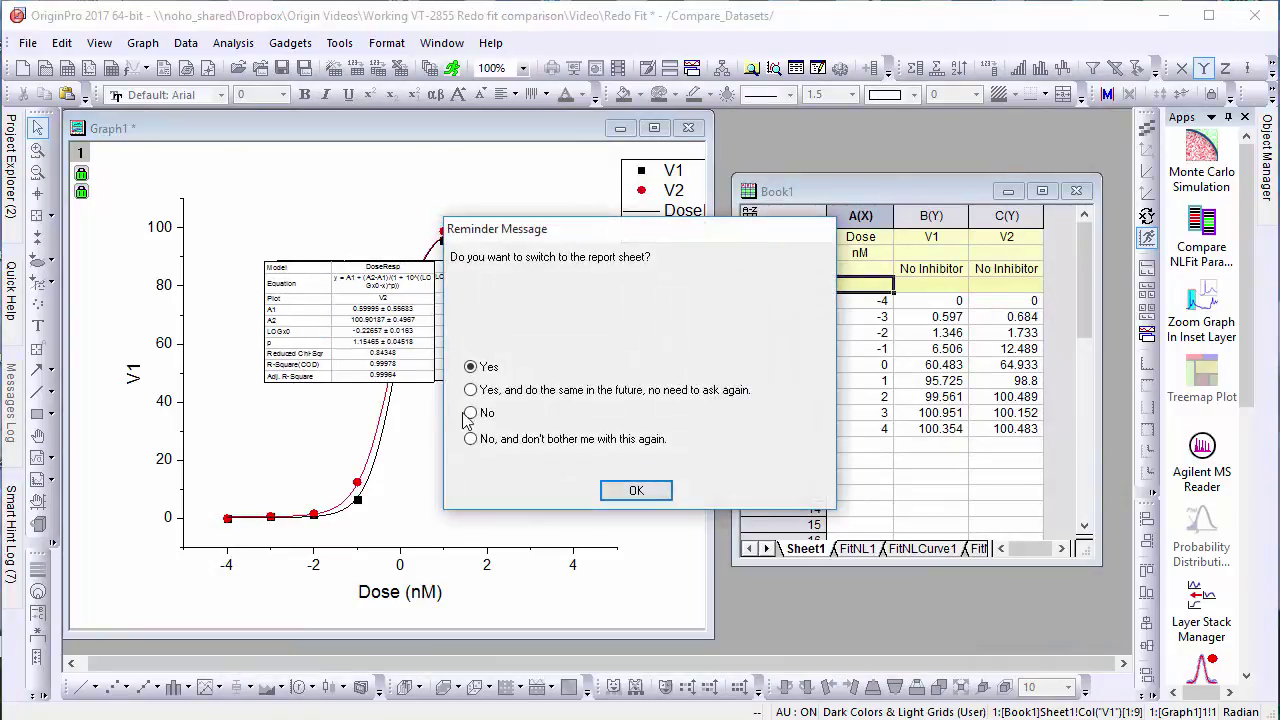
{"action": "left_click", "coordinate": [470, 413]}
{"action": "left_click", "coordinate": [638, 491]}
Step: Delete the V1 and V2 fit-results tables from Graph1
{"action": "left_click", "coordinate": [329, 336]}
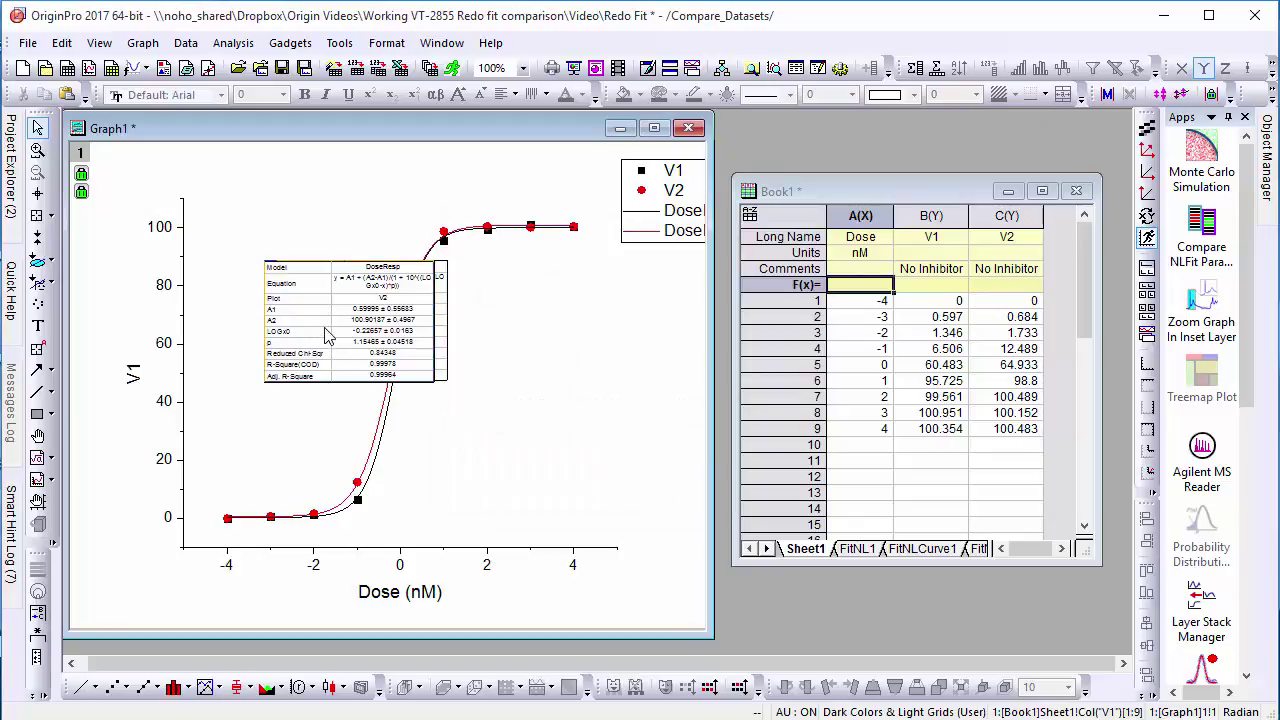
{"action": "key", "text": "Delete"}
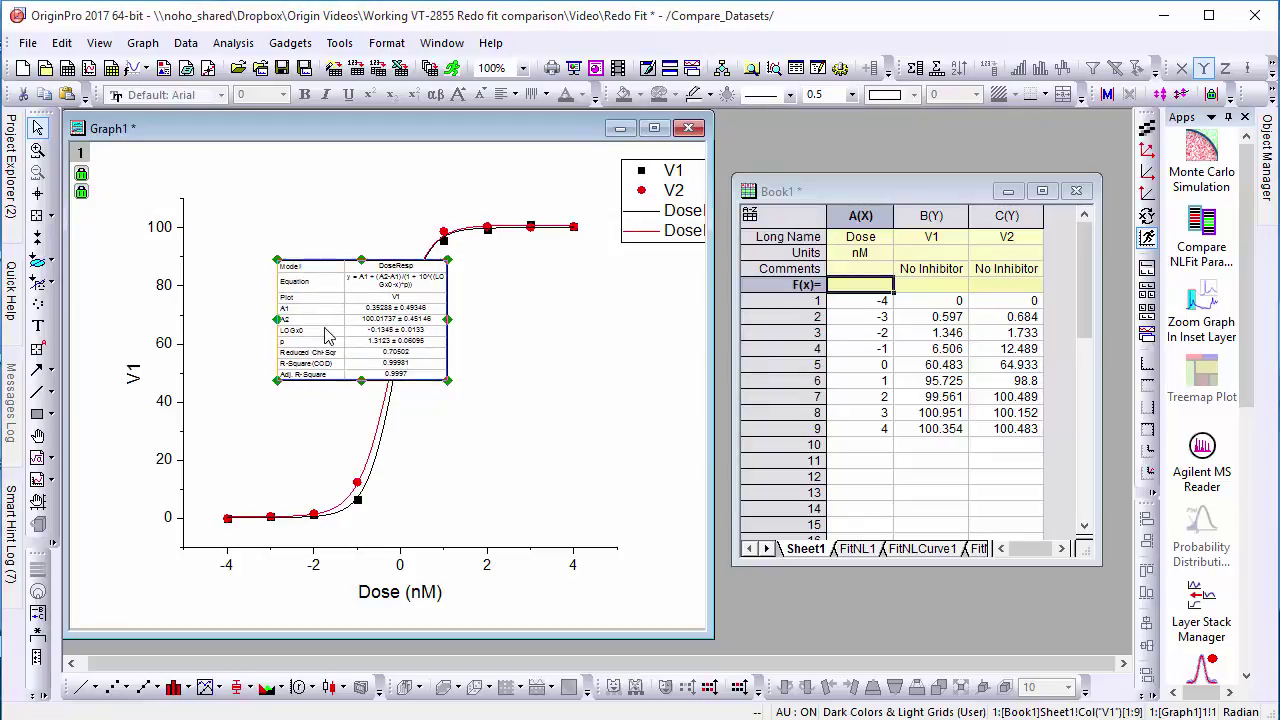
{"action": "key", "text": "Delete"}
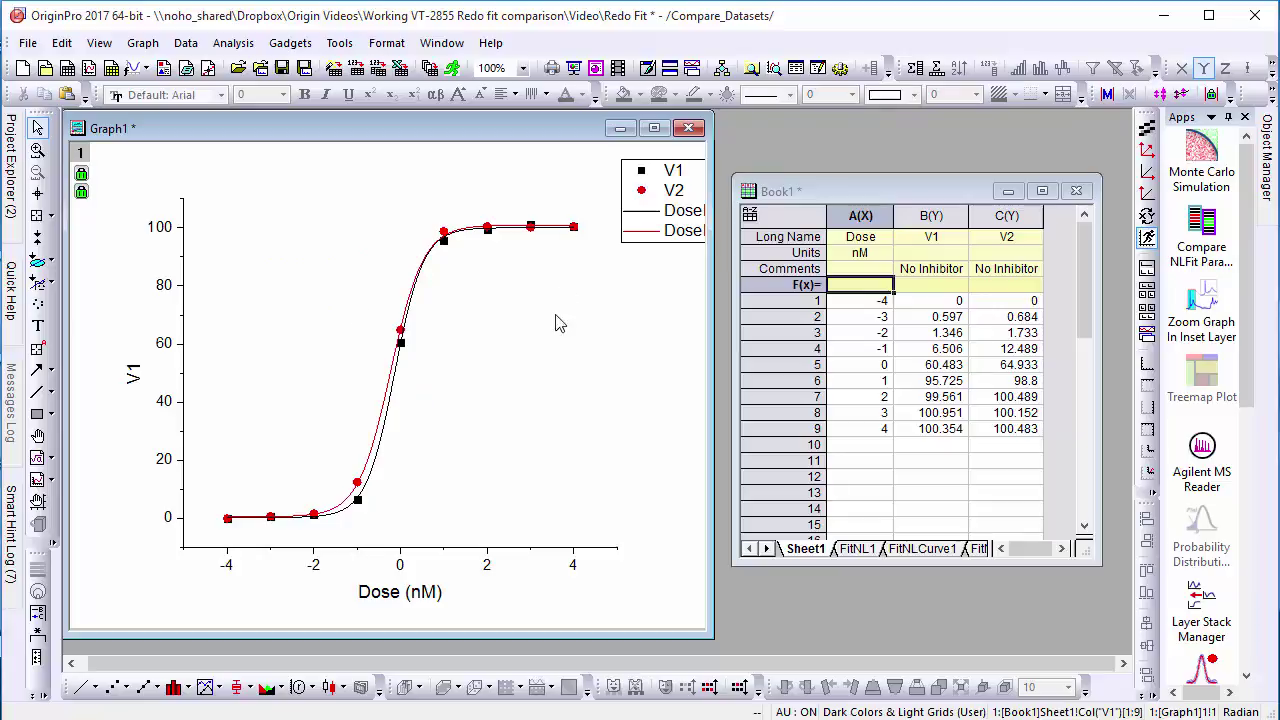
Step: Run Compare Datasets with FitNL1 as Fit Result1 and FitNL2 as Fit Result2
{"action": "left_click", "coordinate": [233, 43]}
{"action": "mouse_move", "coordinate": [398, 131]}
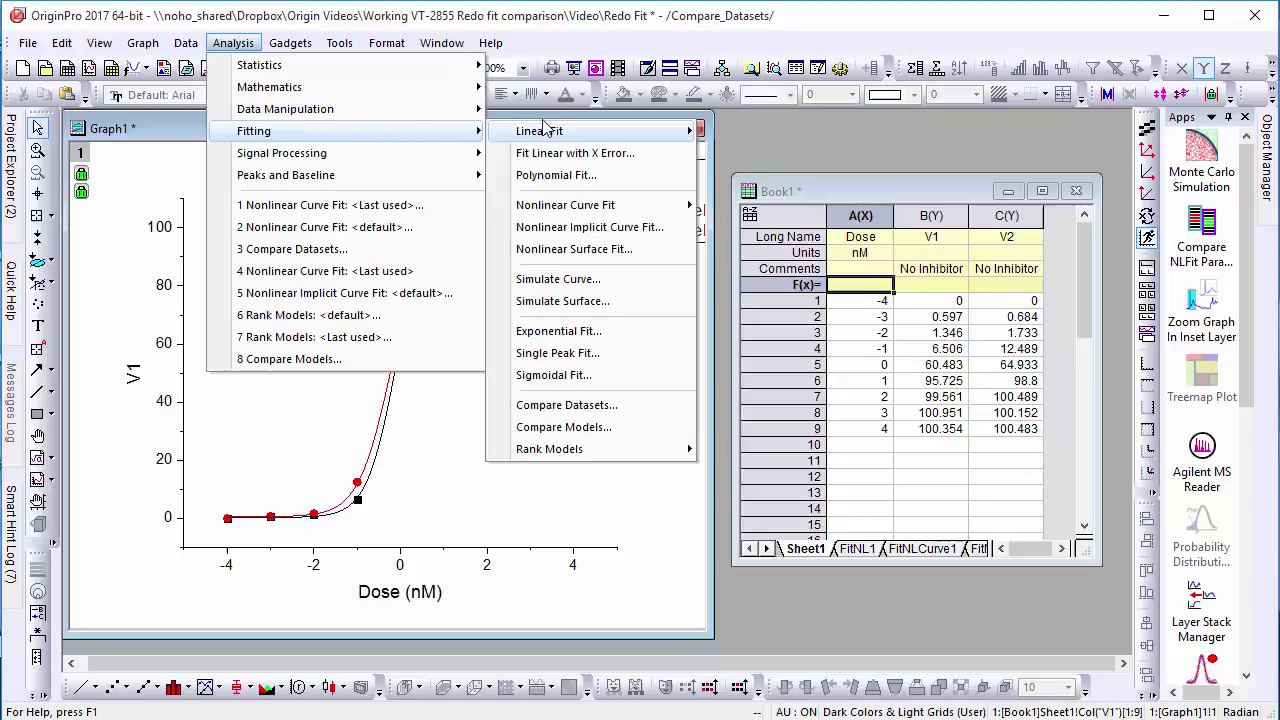
{"action": "left_click", "coordinate": [589, 411]}
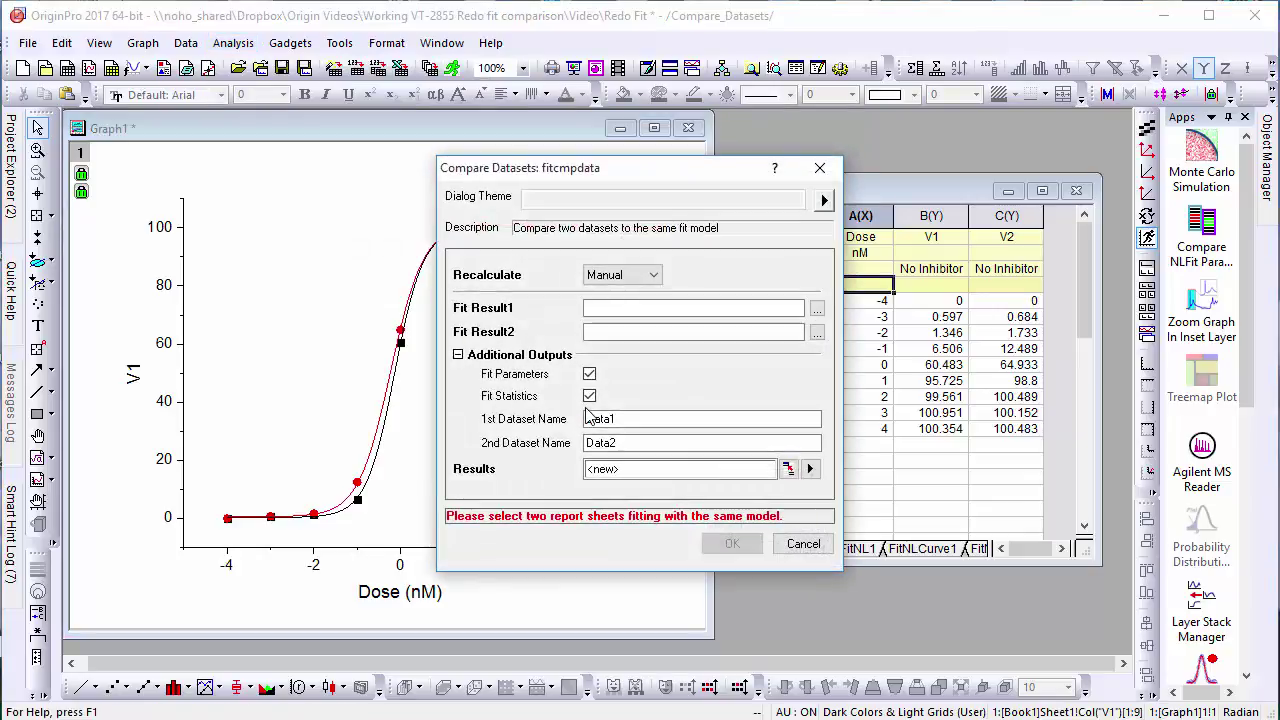
{"action": "left_click", "coordinate": [817, 309]}
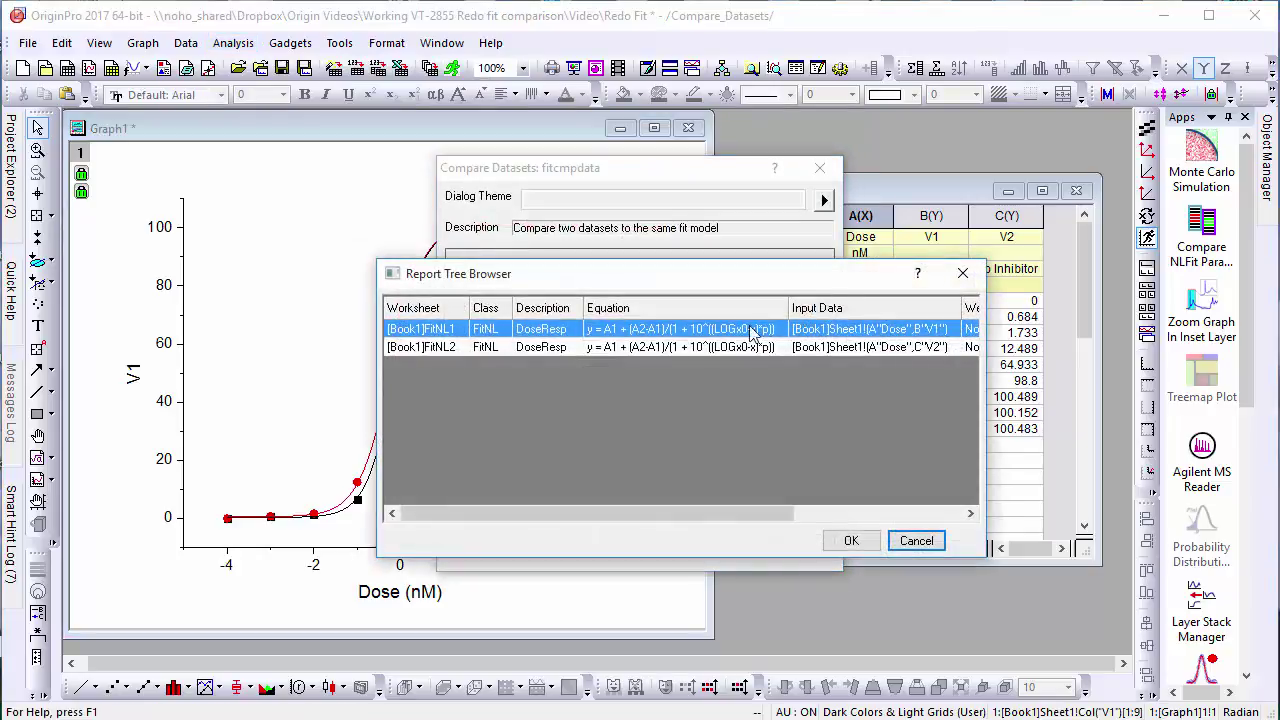
{"action": "left_click", "coordinate": [849, 540]}
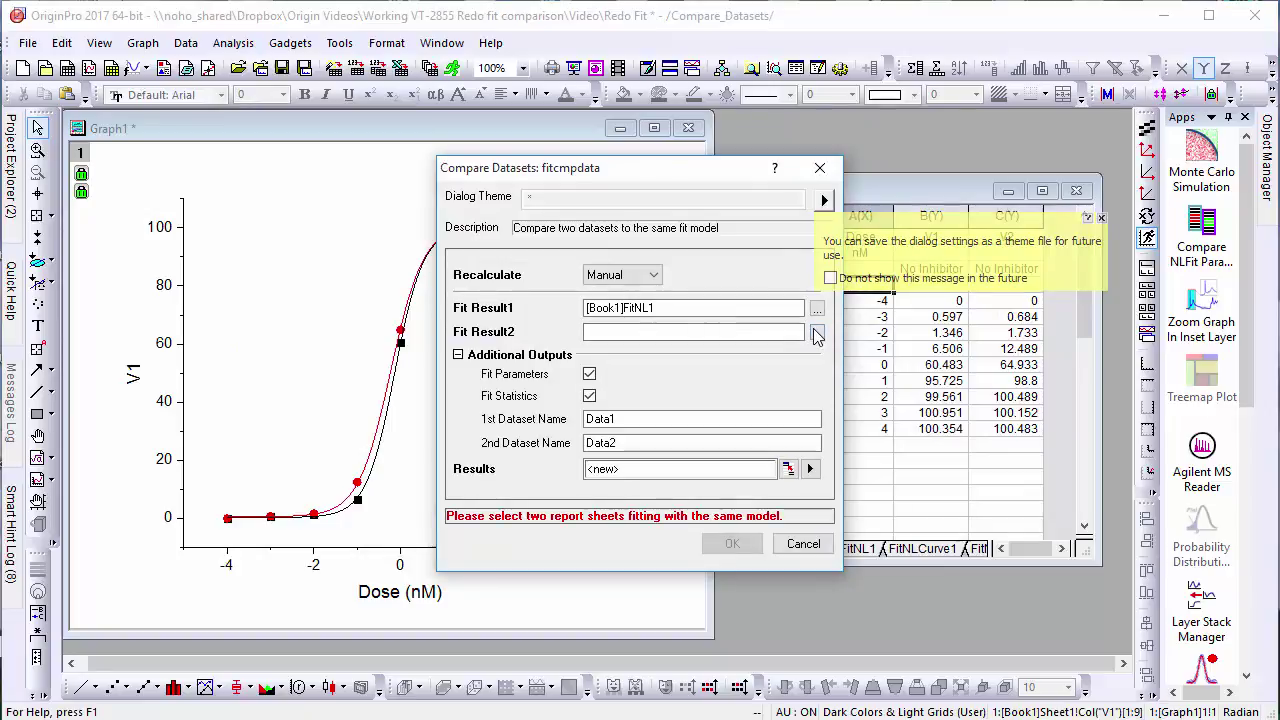
{"action": "left_click", "coordinate": [817, 332]}
{"action": "double_click", "coordinate": [676, 331]}
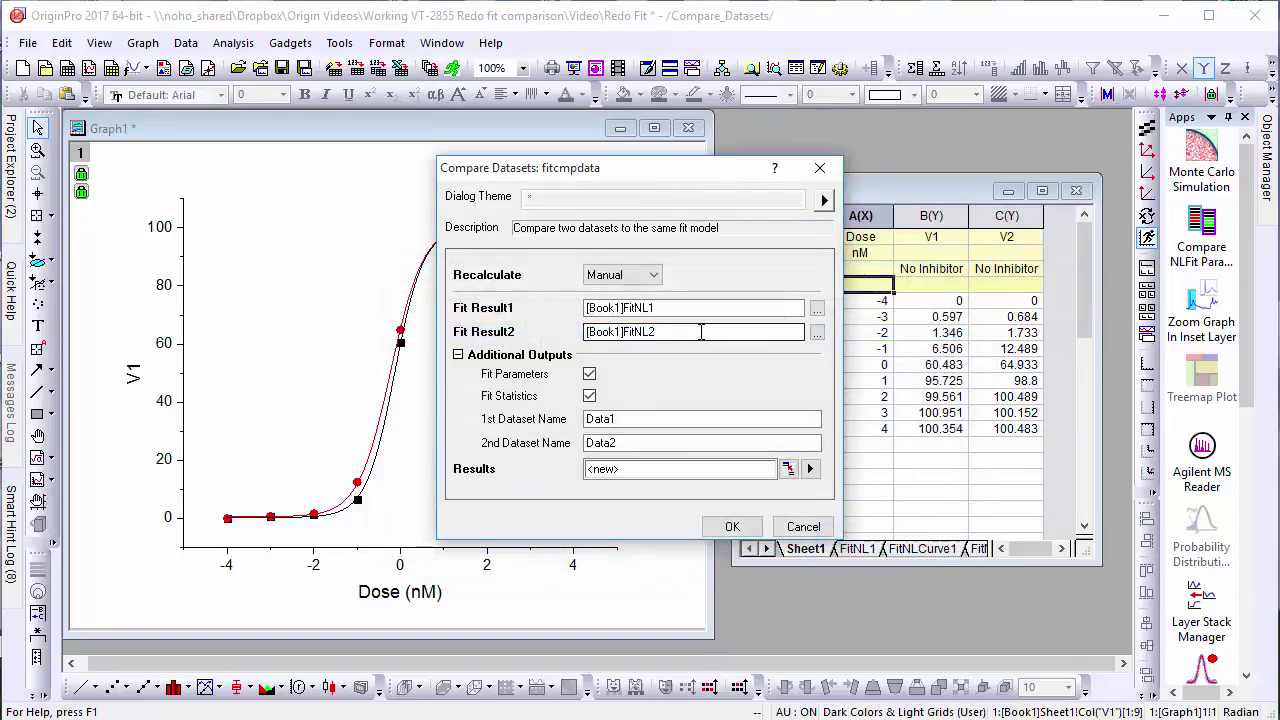
{"action": "left_click", "coordinate": [730, 527]}
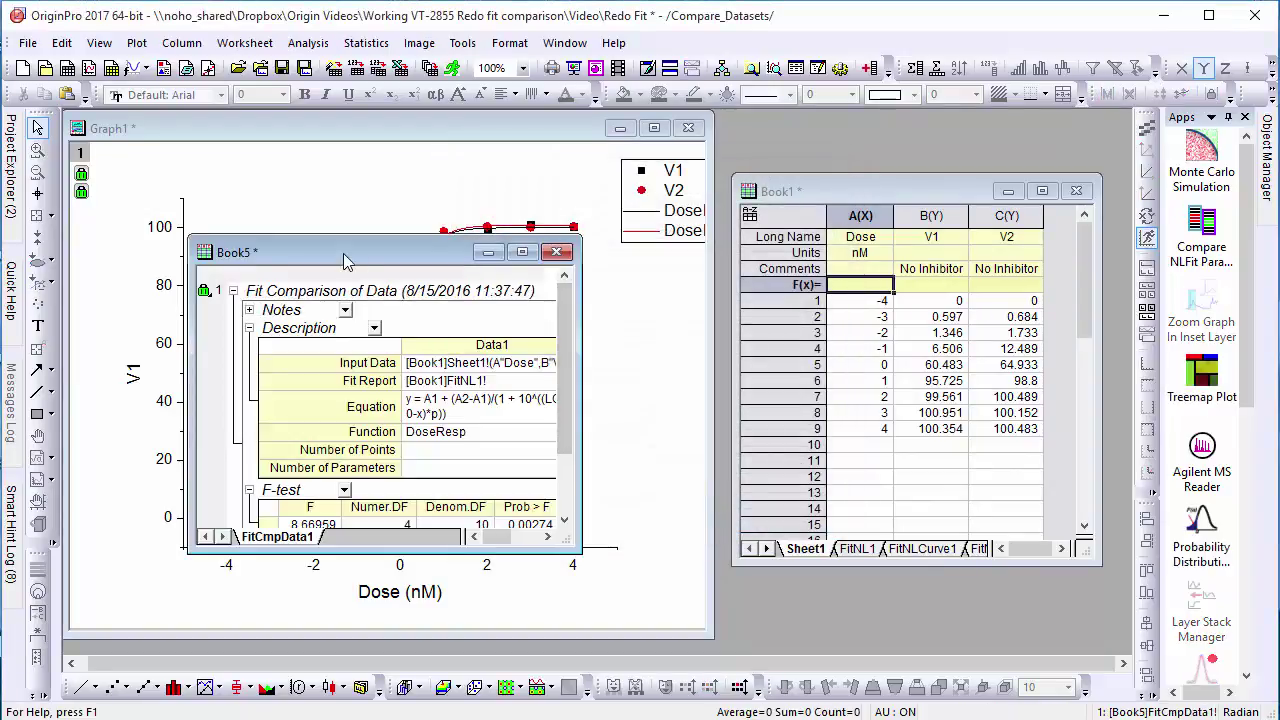
Step: Move the Book5 comparison report to the top-left and enlarge it to show the Data2 column
{"action": "left_click_drag", "start_coordinate": [345, 258], "coordinate": [240, 143]}
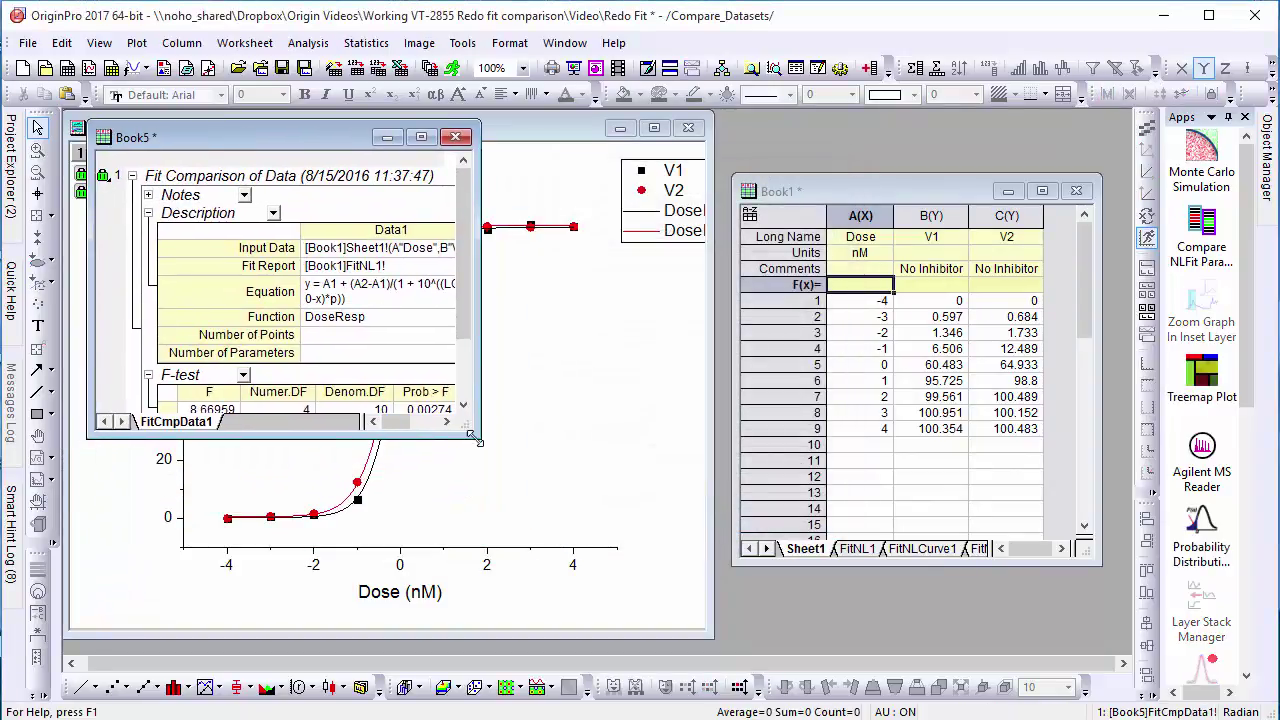
{"action": "left_click_drag", "start_coordinate": [478, 440], "coordinate": [680, 539]}
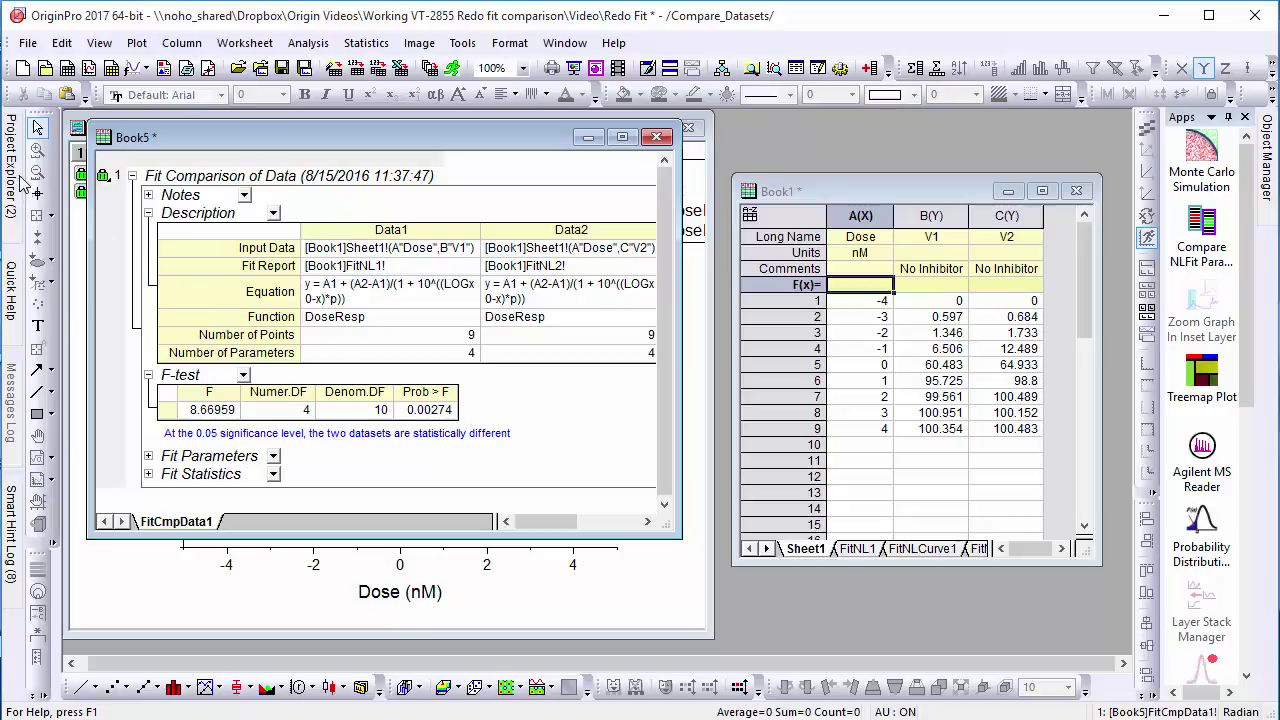
Step: Show the Compare_Models folder's windows and make the decay graph Graph2 active
{"action": "mouse_move", "coordinate": [12, 215]}
{"action": "left_click", "coordinate": [95, 176]}
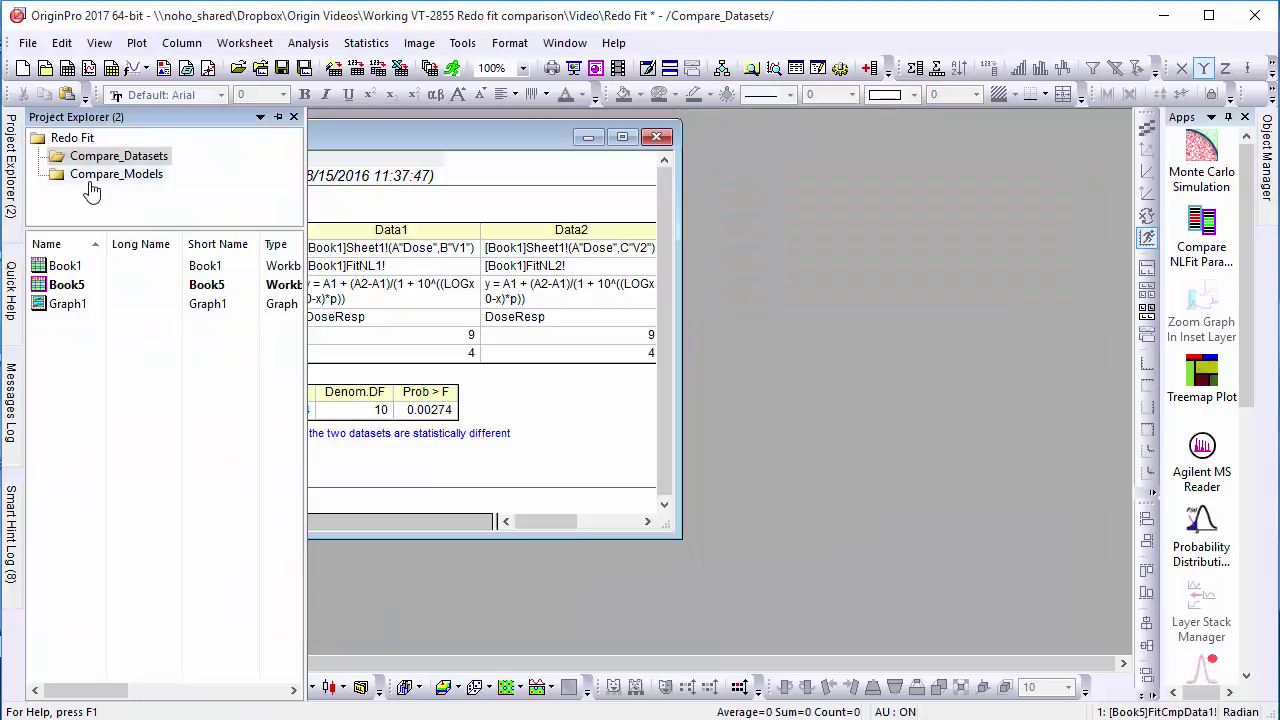
{"action": "left_click", "coordinate": [586, 308]}
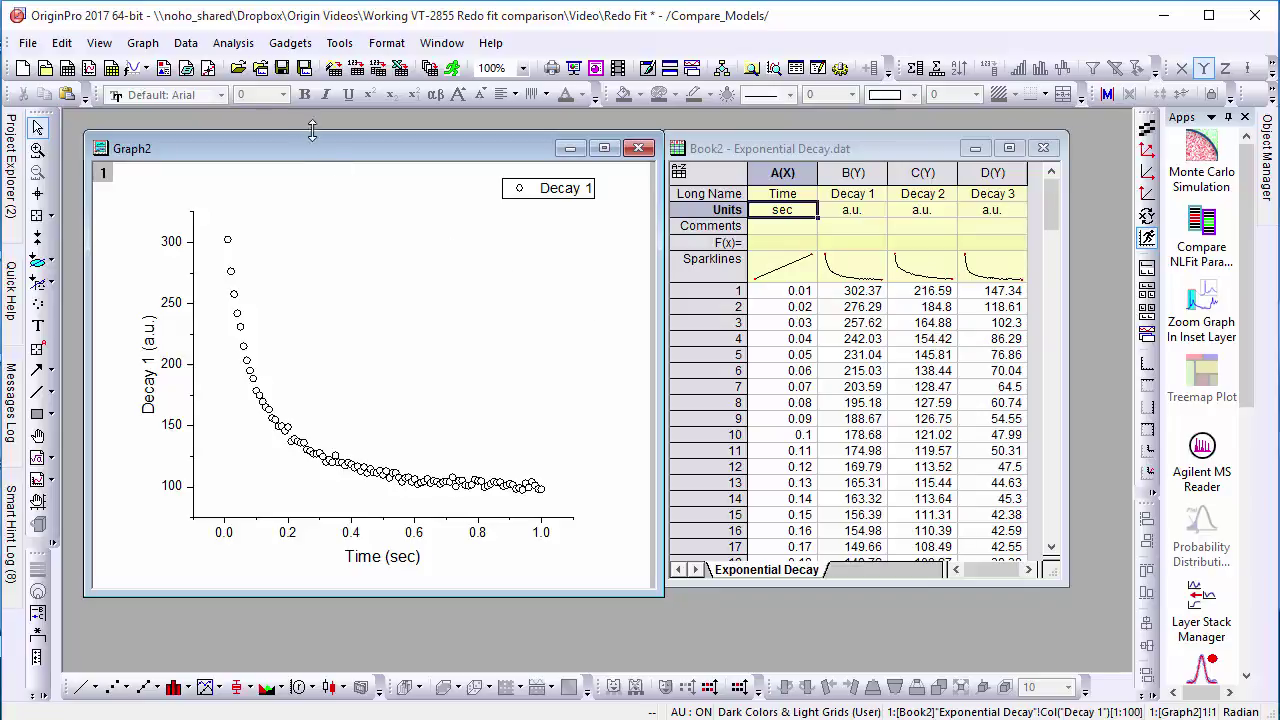
Step: Fit Decay 1 with the ExpDec1 exponential decay model
{"action": "left_click", "coordinate": [233, 43]}
{"action": "mouse_move", "coordinate": [406, 134]}
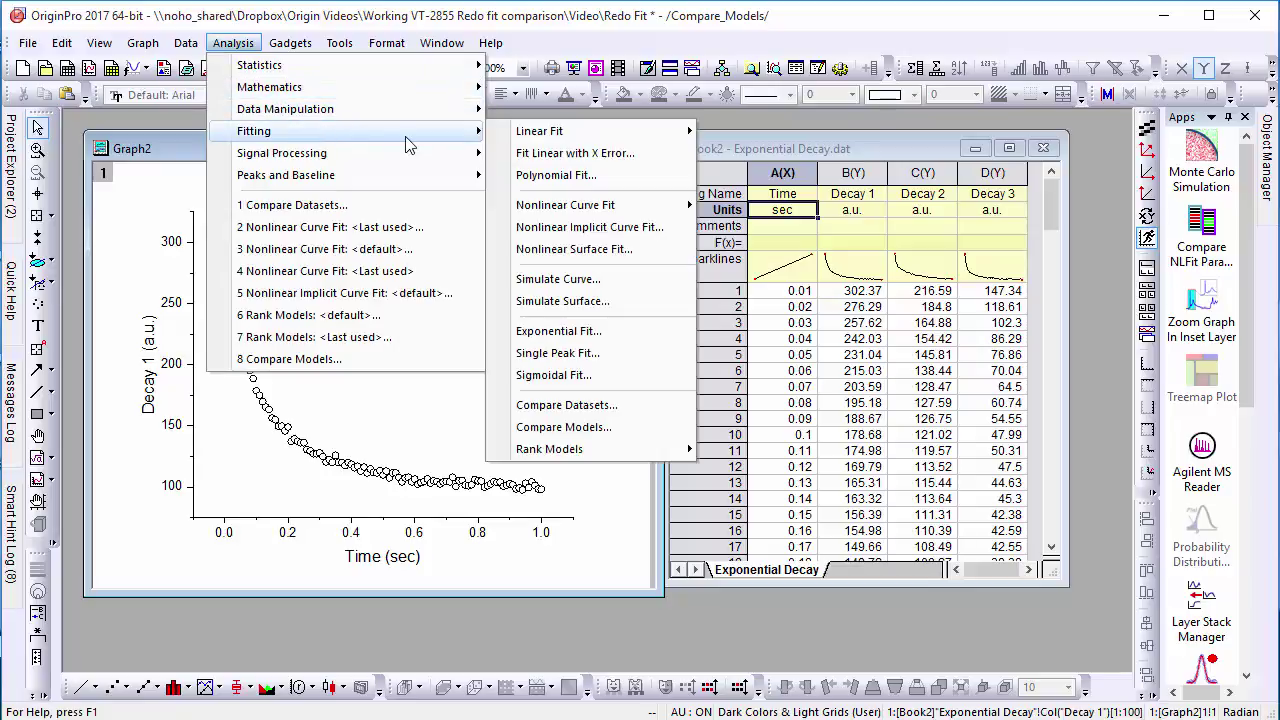
{"action": "mouse_move", "coordinate": [655, 218]}
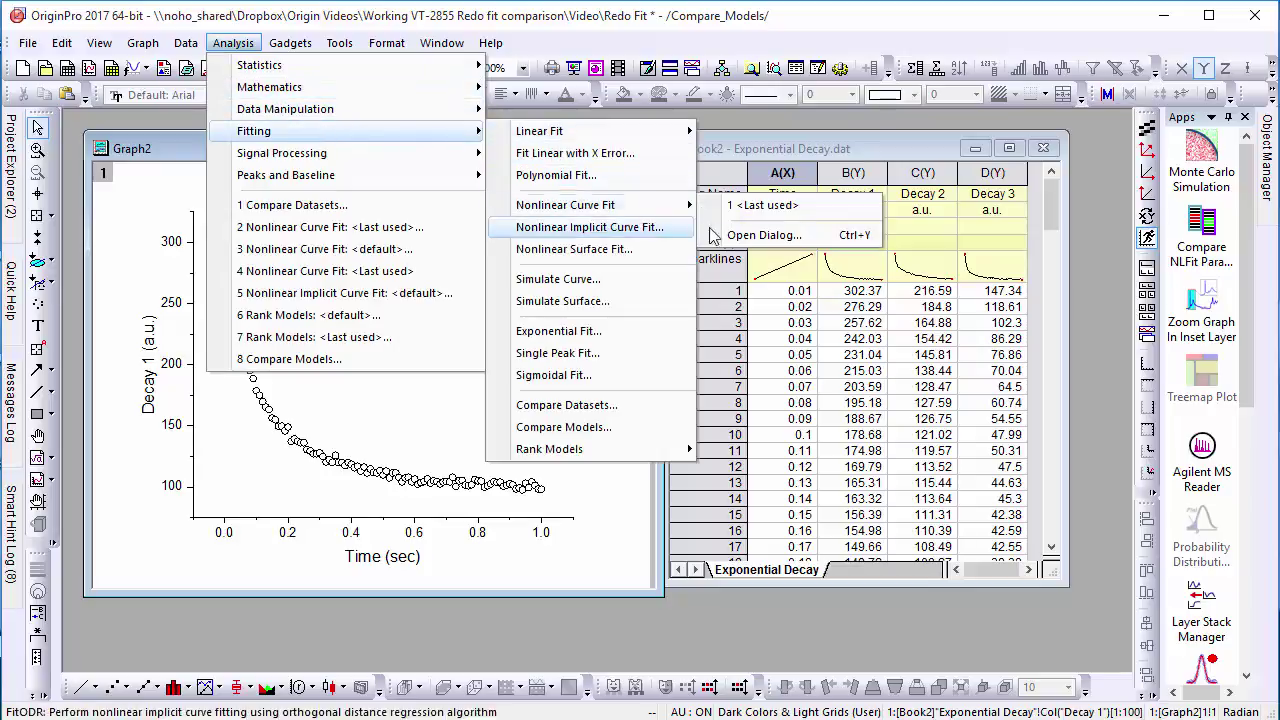
{"action": "left_click", "coordinate": [725, 234]}
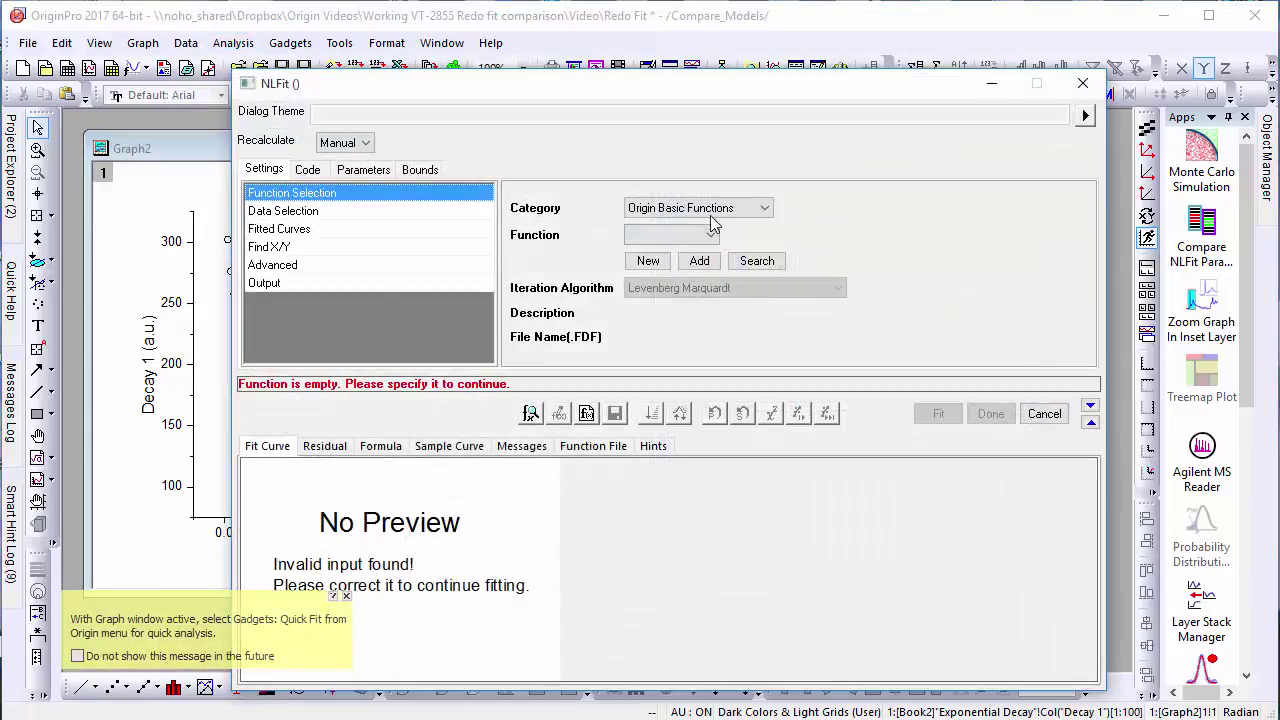
{"action": "left_click", "coordinate": [708, 235]}
{"action": "left_click", "coordinate": [697, 319]}
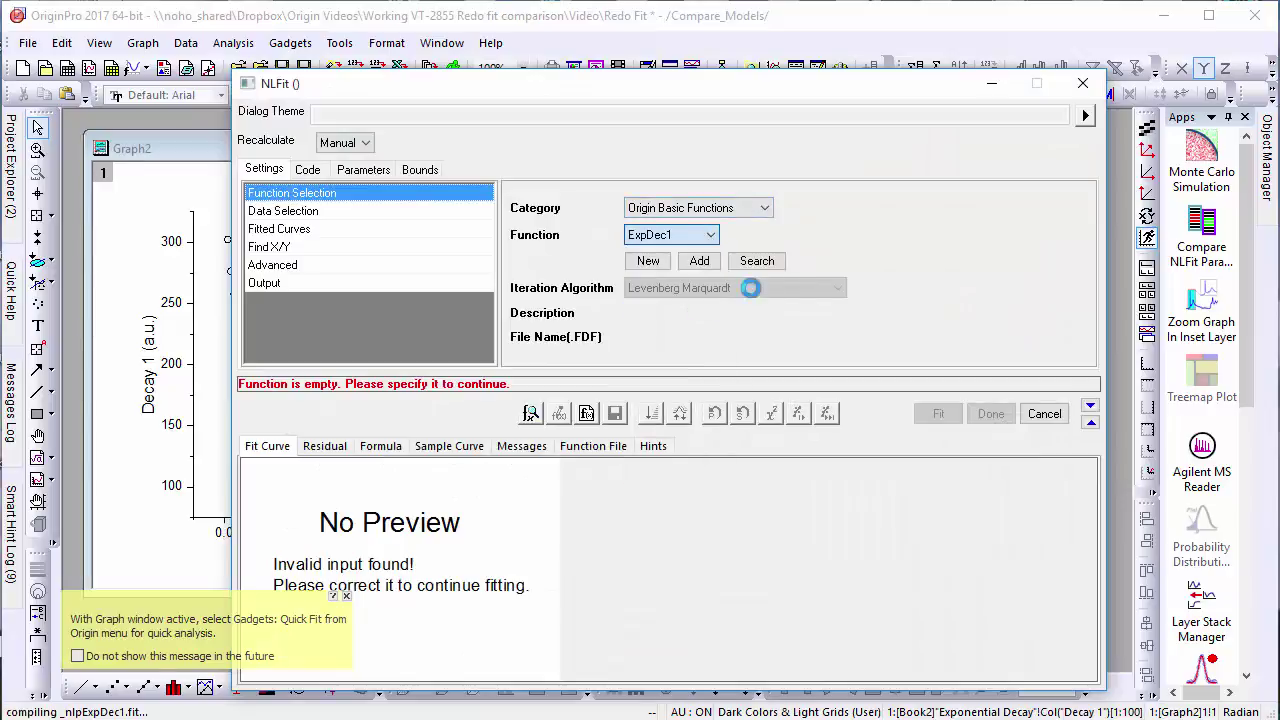
{"action": "left_click", "coordinate": [940, 414]}
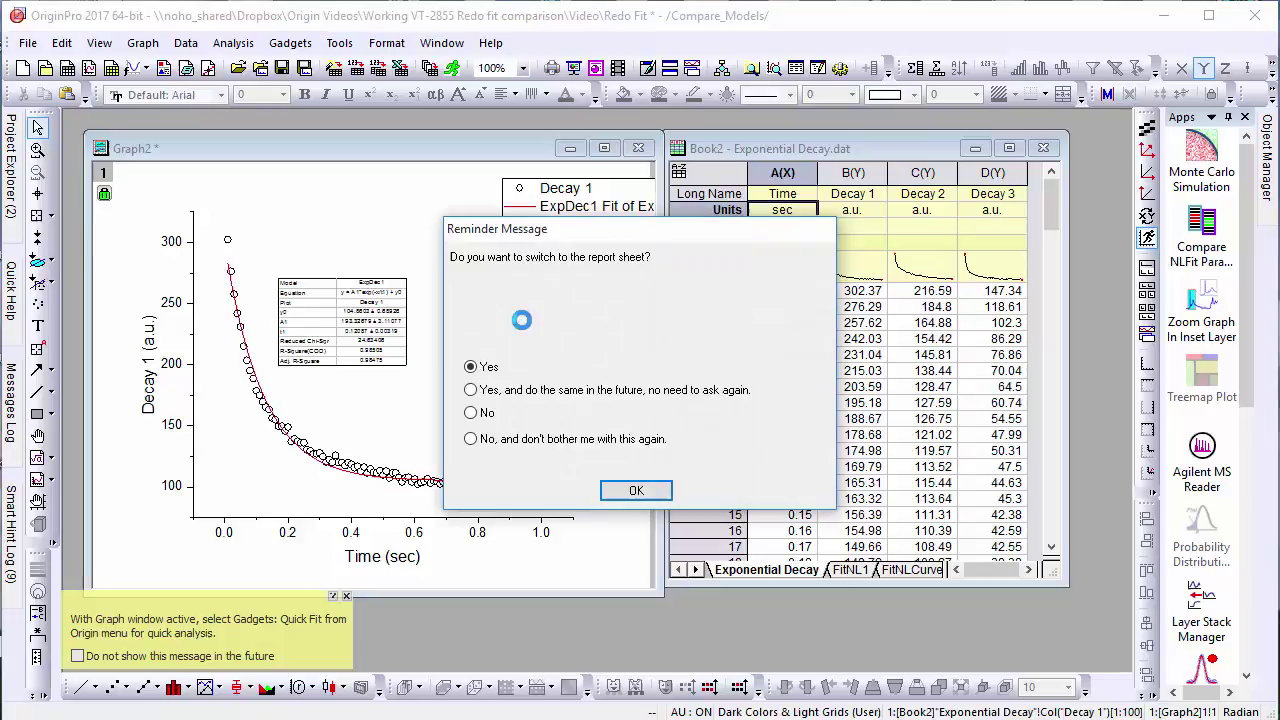
Step: Decline the report-sheet switch to stay on Graph2, then colour the ExpDec1 fit curve blue
{"action": "left_click", "coordinate": [491, 413]}
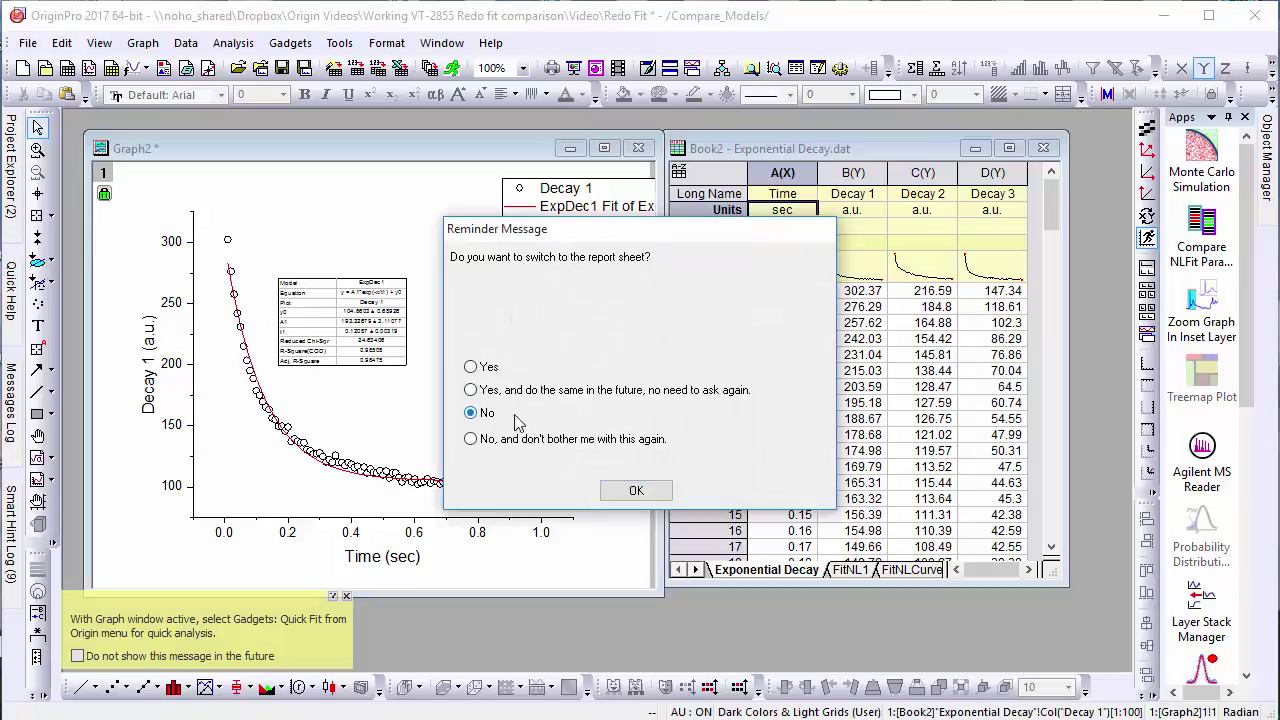
{"action": "left_click", "coordinate": [632, 490]}
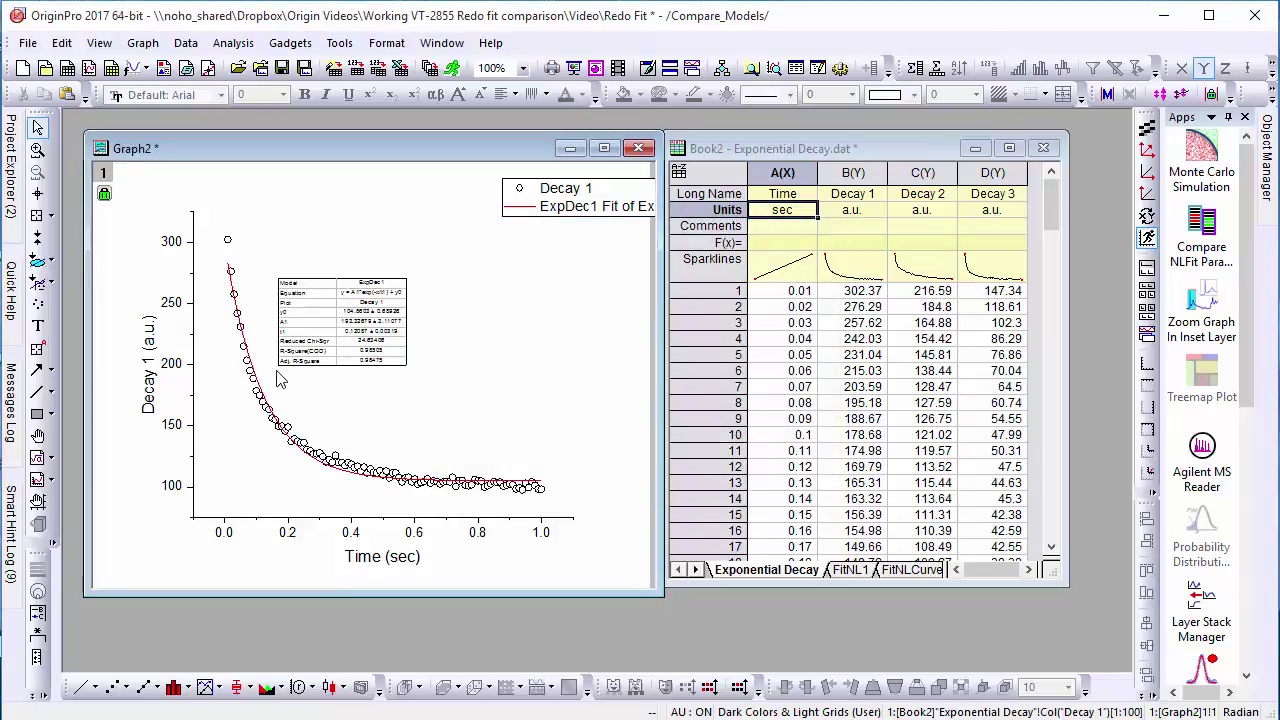
{"action": "left_click", "coordinate": [260, 394]}
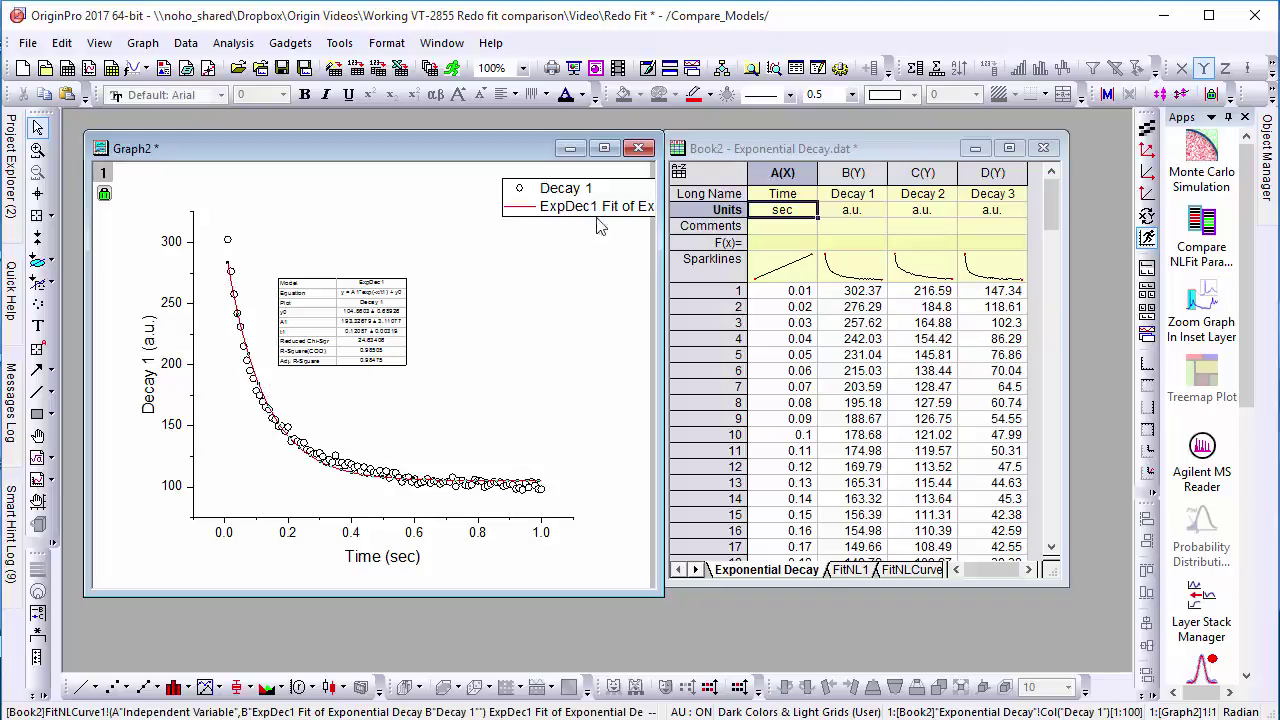
{"action": "left_click", "coordinate": [707, 95]}
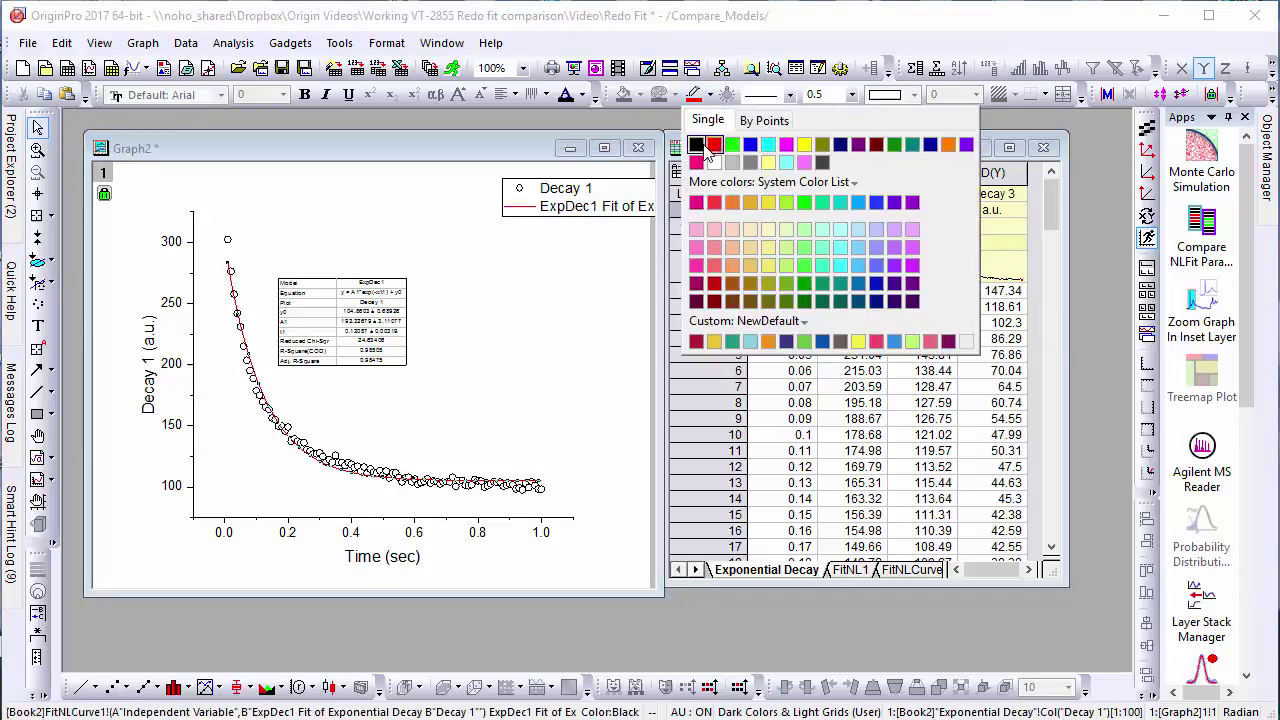
{"action": "left_click", "coordinate": [750, 145]}
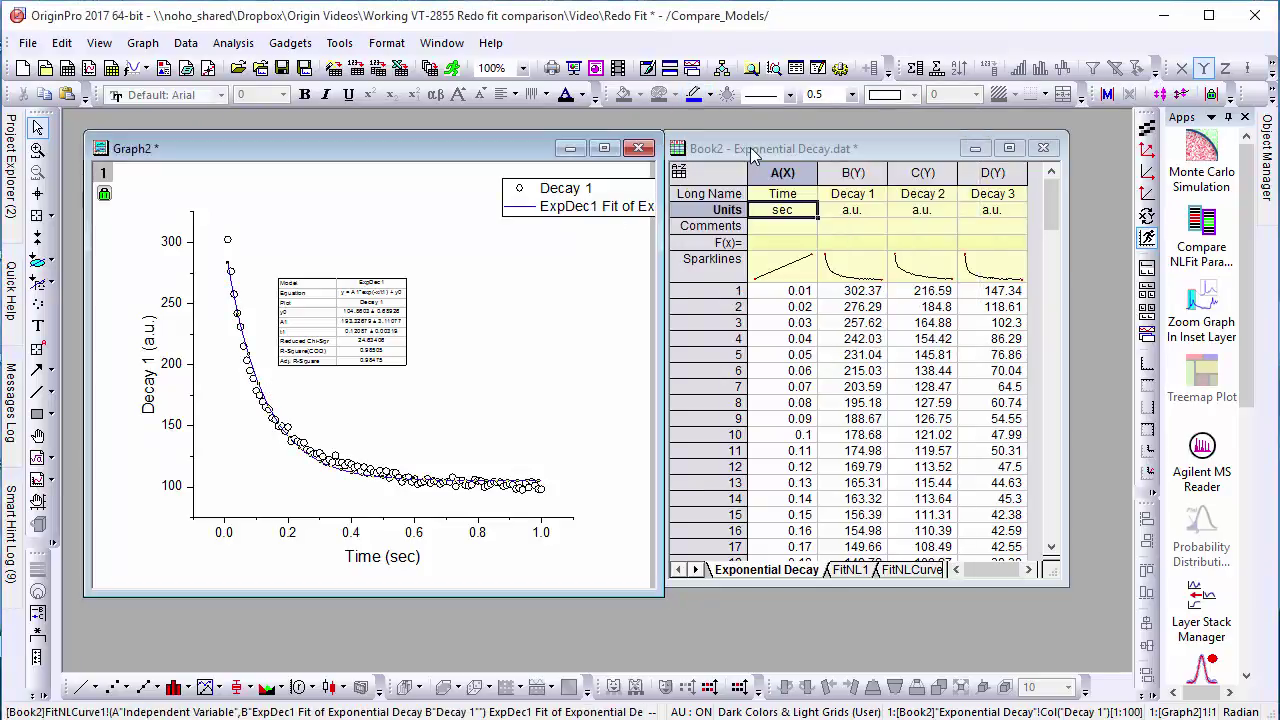
{"action": "left_click", "coordinate": [498, 277]}
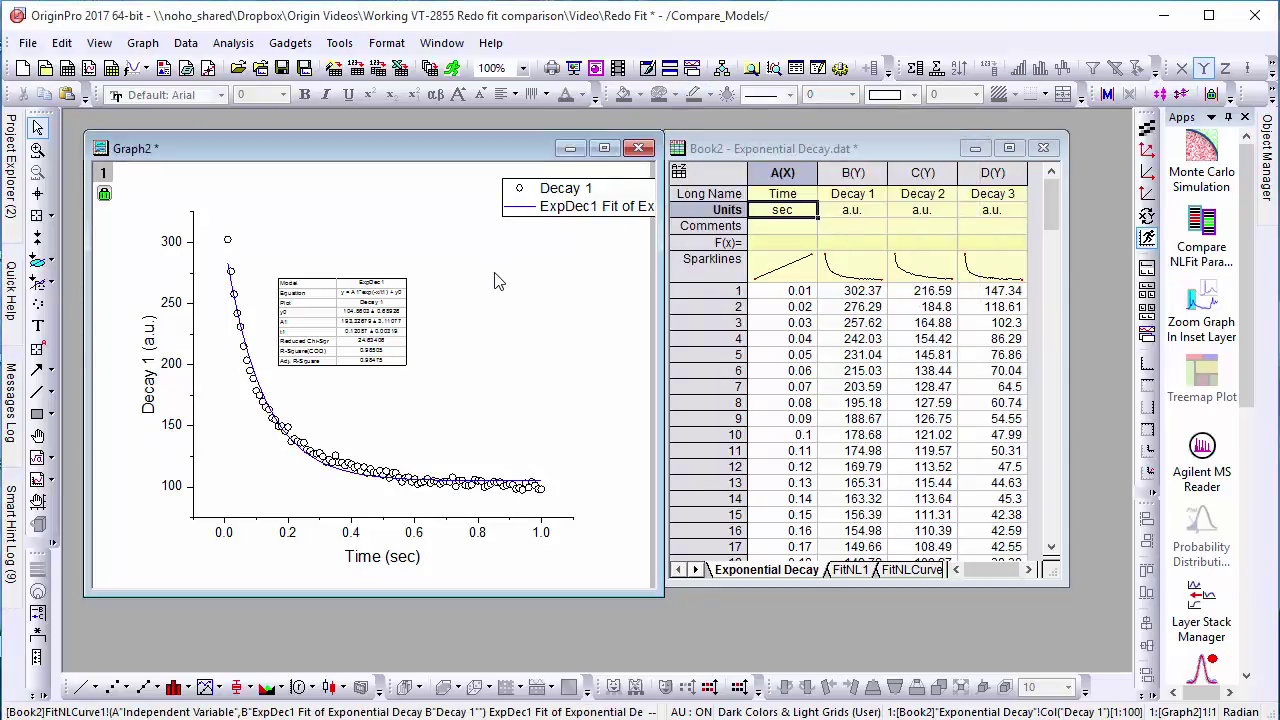
Step: Delete the ExpDec1 results table and fit Decay 1 again with the ExpDec2 model
{"action": "left_click", "coordinate": [381, 297]}
{"action": "key", "text": "Delete"}
{"action": "left_click", "coordinate": [233, 43]}
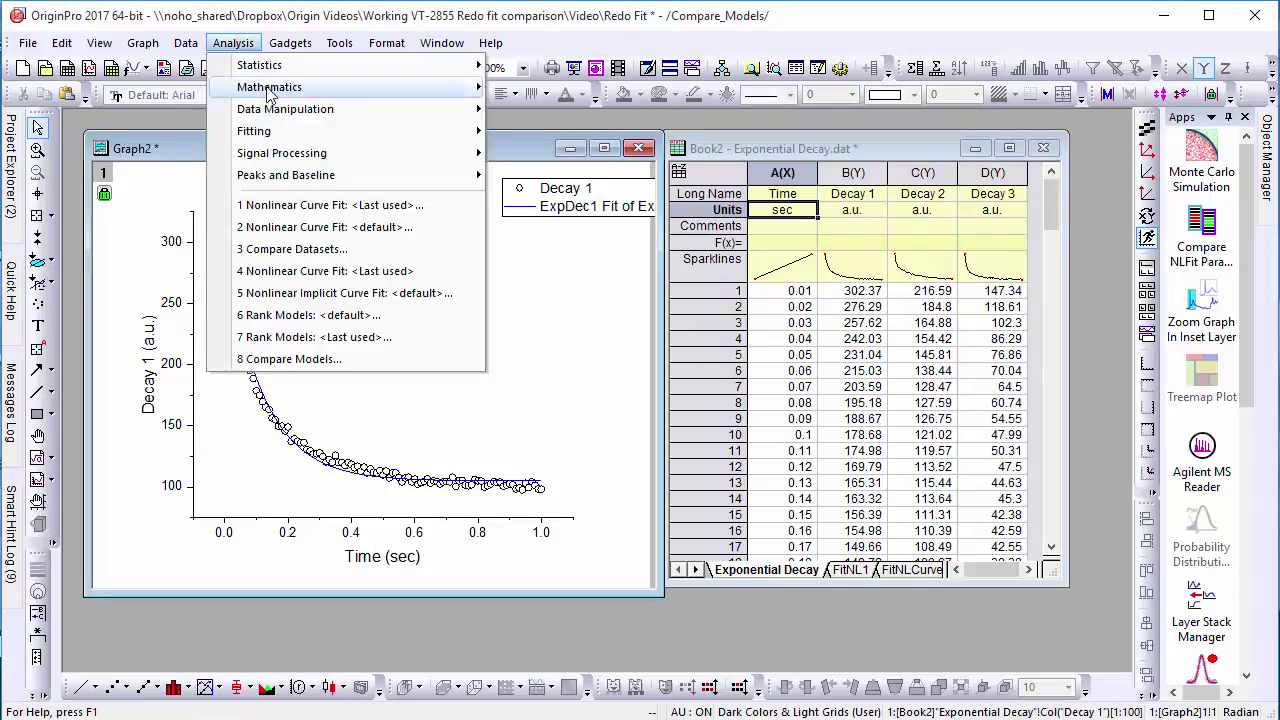
{"action": "mouse_move", "coordinate": [265, 131]}
{"action": "mouse_move", "coordinate": [655, 212]}
{"action": "left_click", "coordinate": [737, 233]}
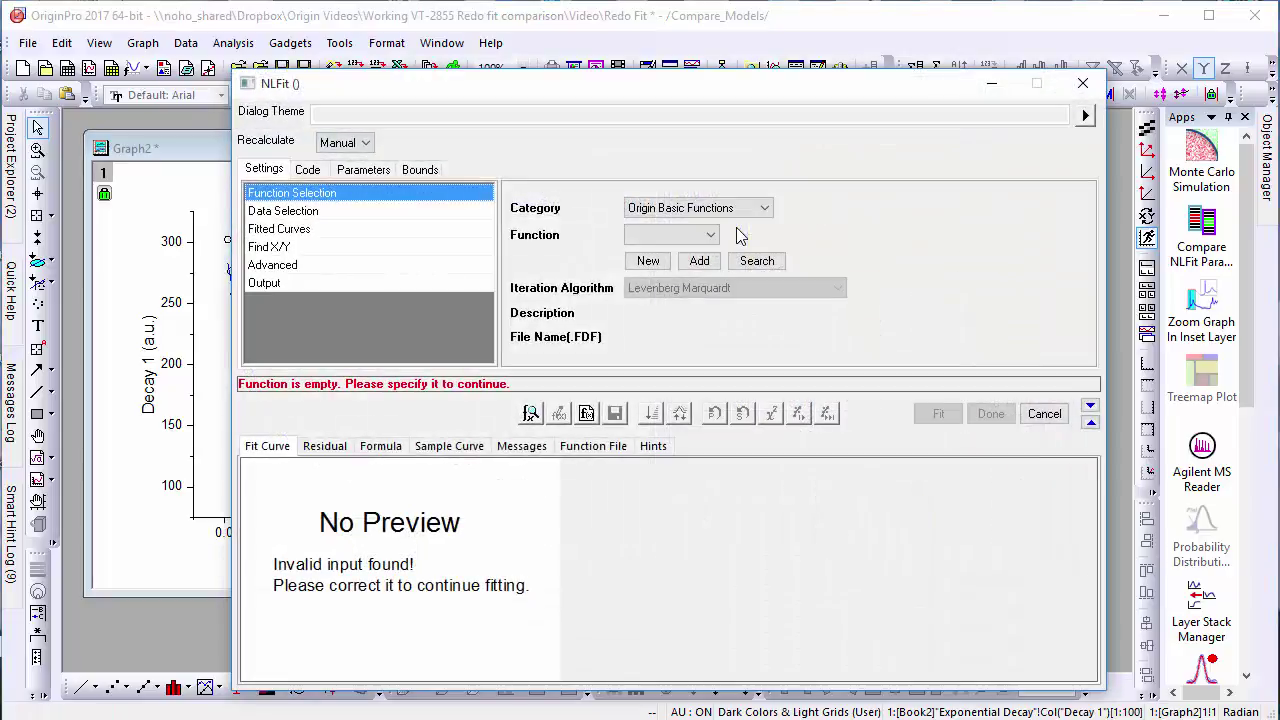
{"action": "left_click", "coordinate": [710, 234]}
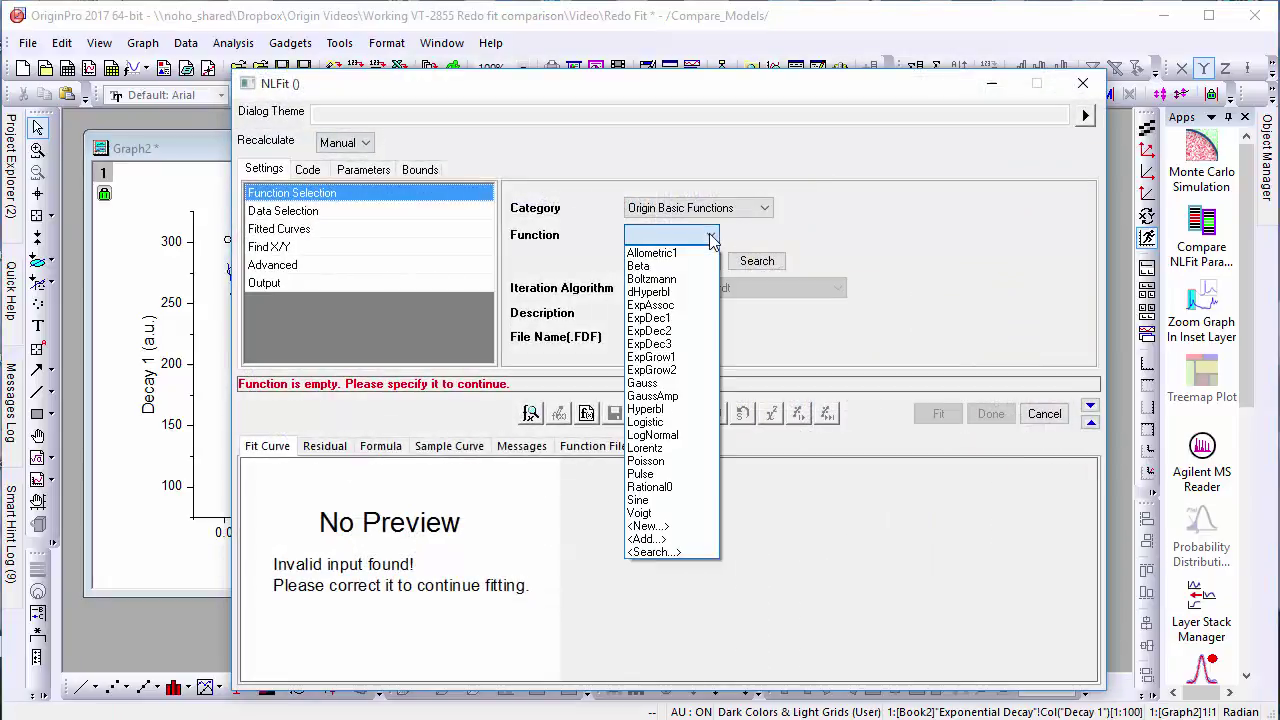
{"action": "left_click", "coordinate": [688, 340]}
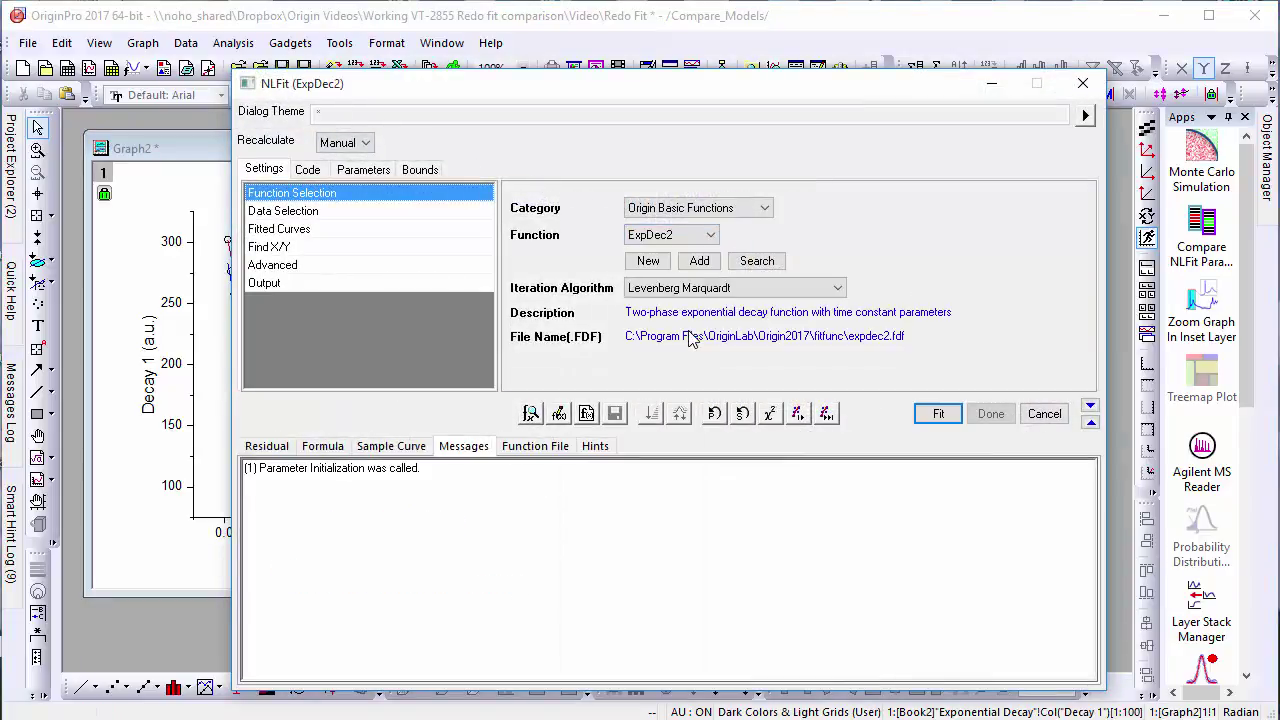
{"action": "left_click", "coordinate": [931, 419]}
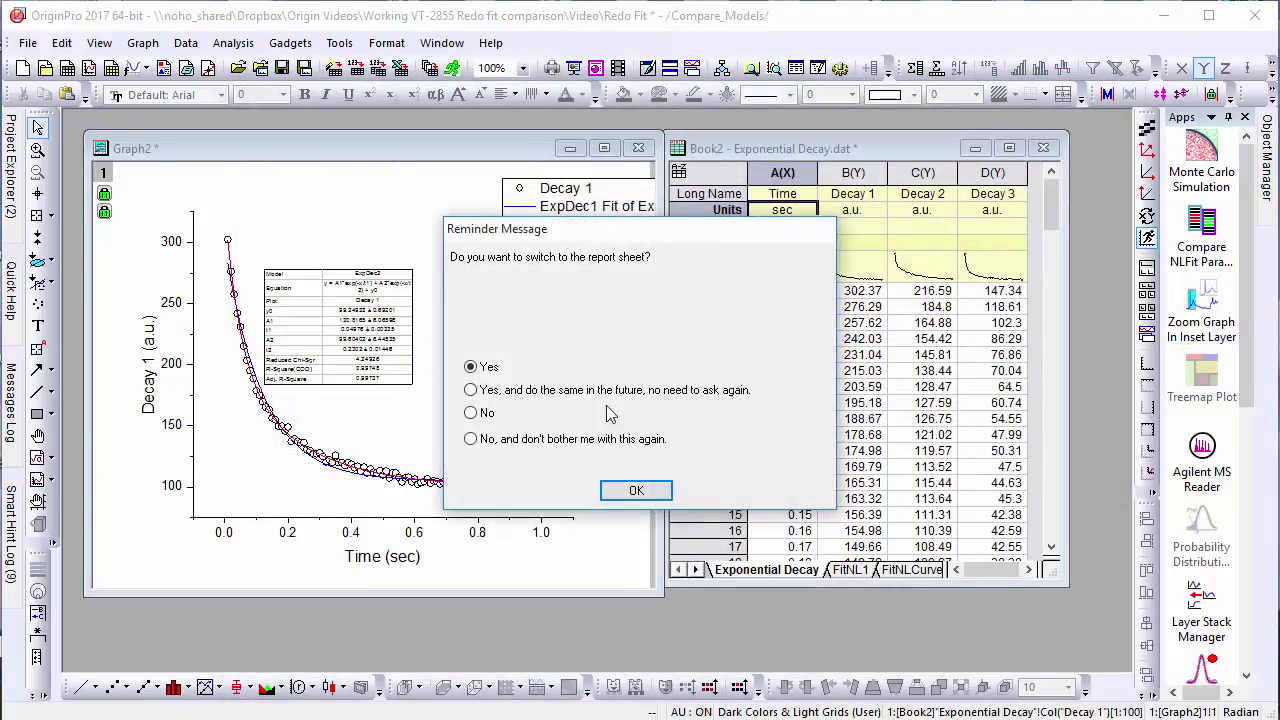
Step: Stay on the graph instead of the report and select the ExpDec2 results table
{"action": "left_click", "coordinate": [484, 412]}
{"action": "left_click", "coordinate": [644, 488]}
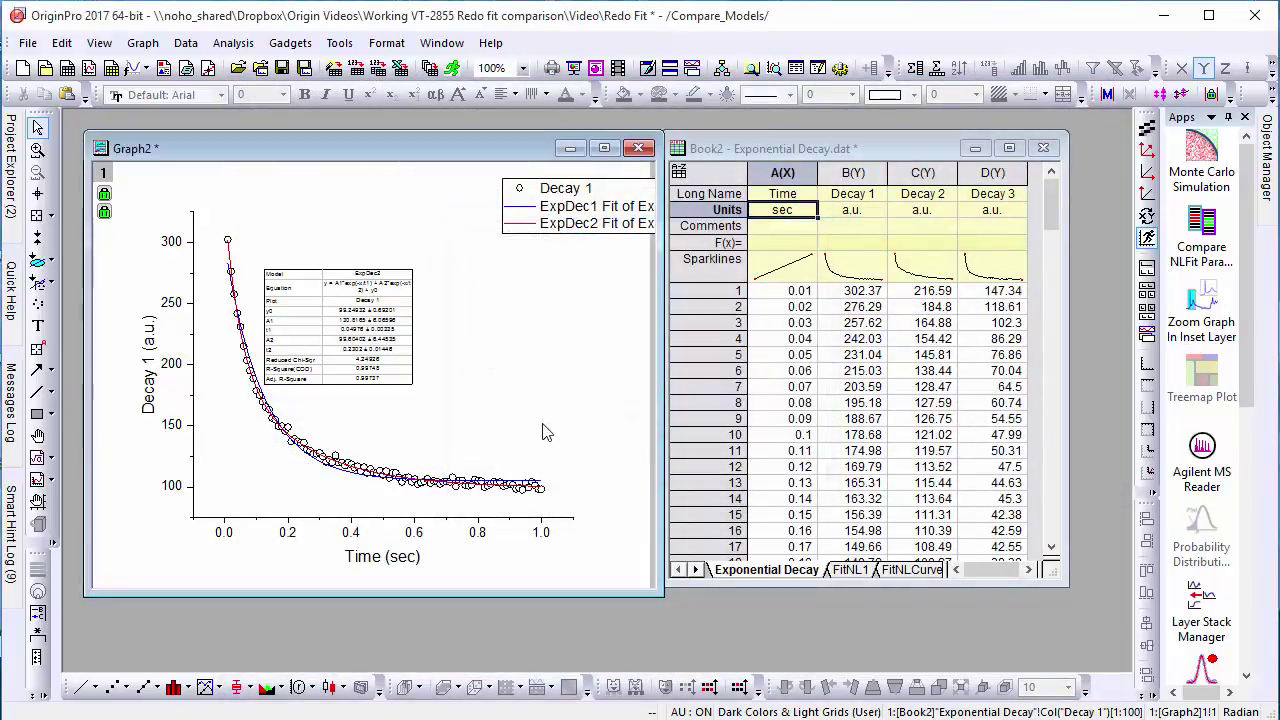
{"action": "left_click", "coordinate": [385, 338]}
Step: Delete the ExpDec2 results table and set Compare Models to FitNL1 (ExpDec1) versus FitNL2 (ExpDec2)
{"action": "key", "text": "Delete"}
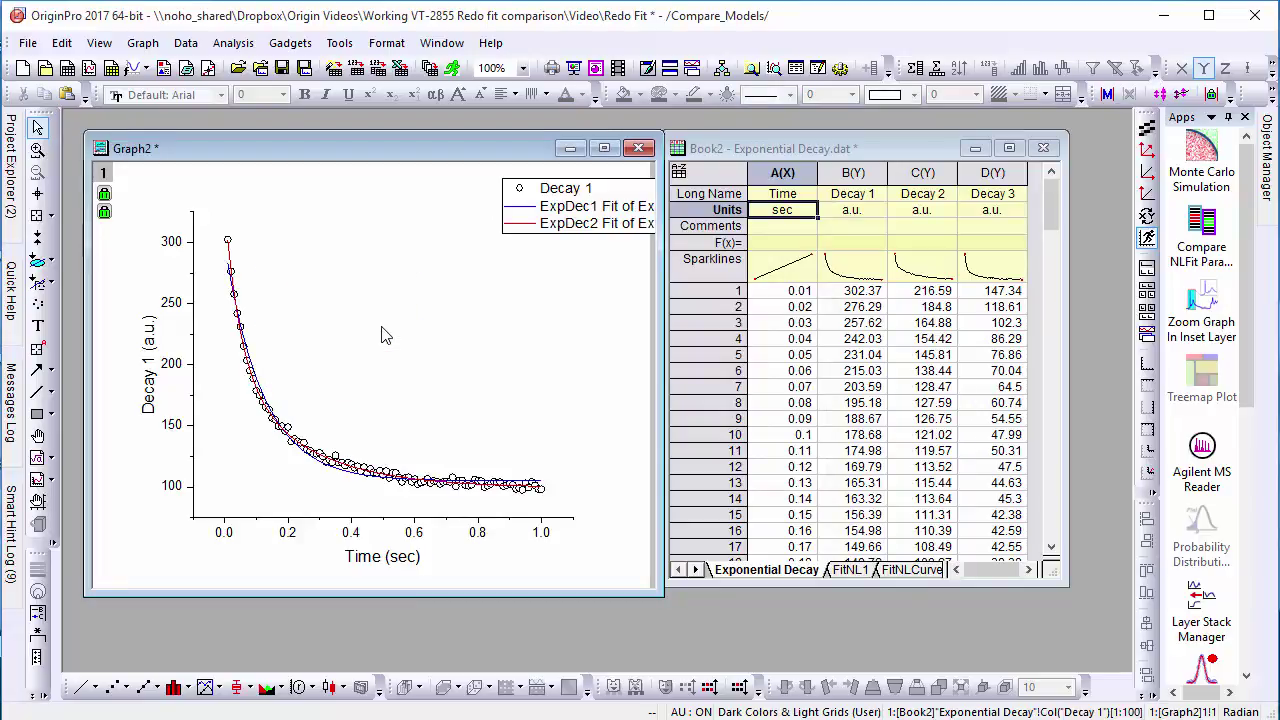
{"action": "left_click", "coordinate": [233, 43]}
{"action": "mouse_move", "coordinate": [345, 135]}
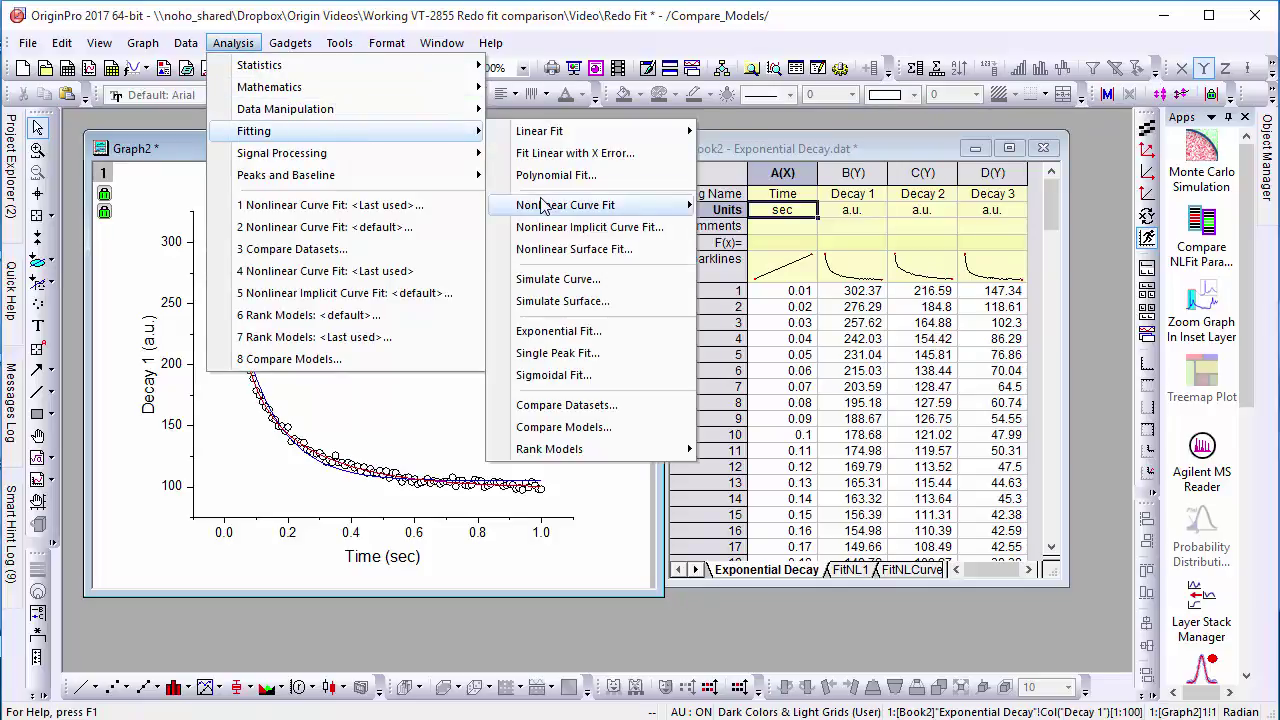
{"action": "left_click", "coordinate": [620, 429]}
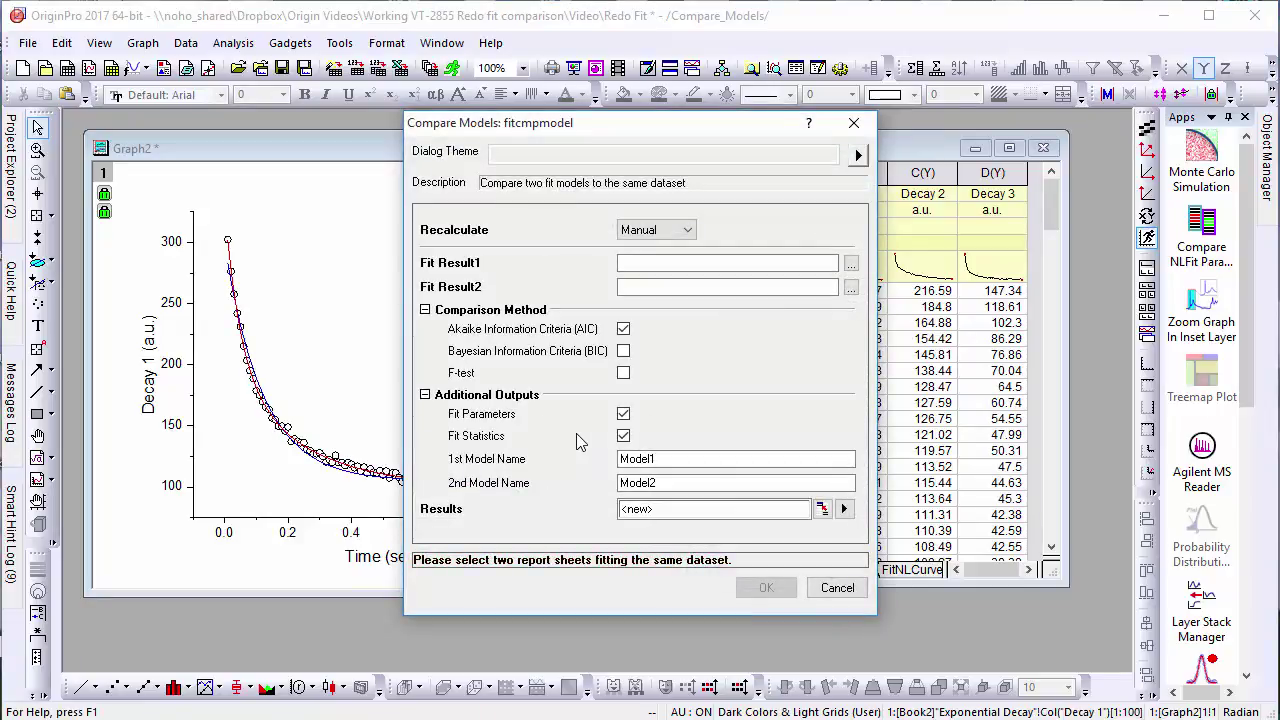
{"action": "left_click", "coordinate": [851, 264]}
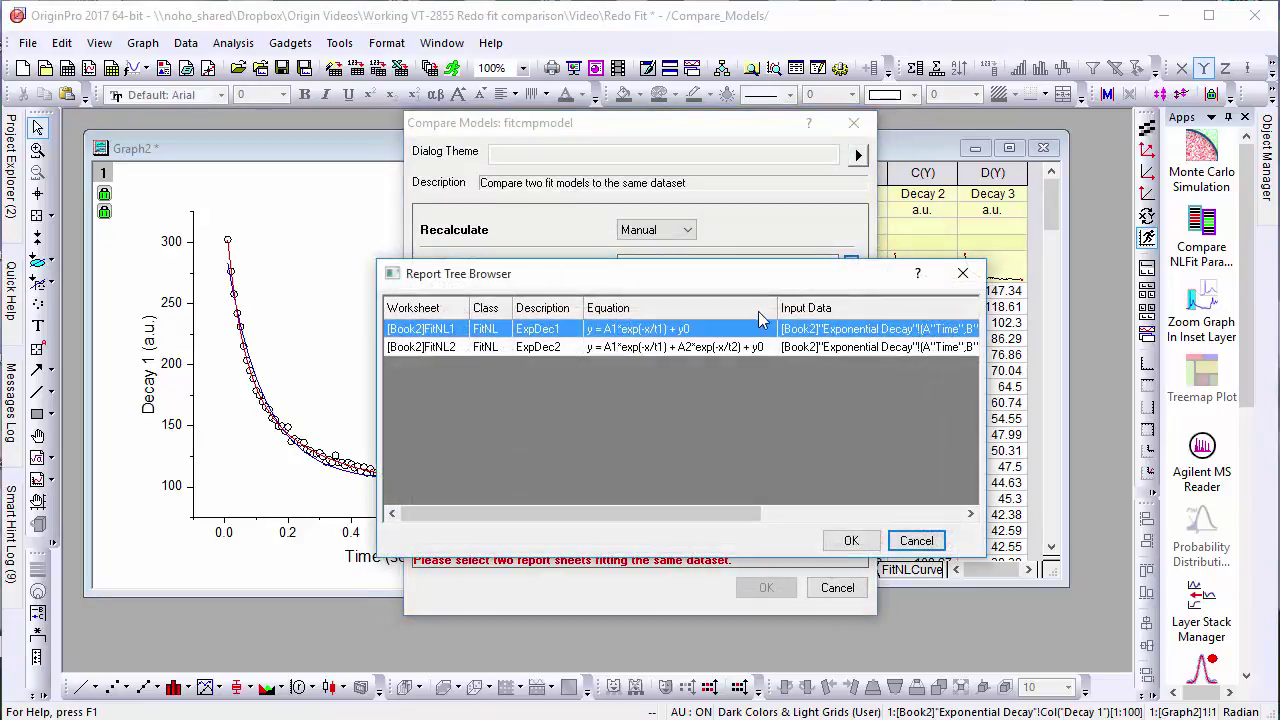
{"action": "left_click", "coordinate": [848, 538]}
{"action": "left_click", "coordinate": [851, 287]}
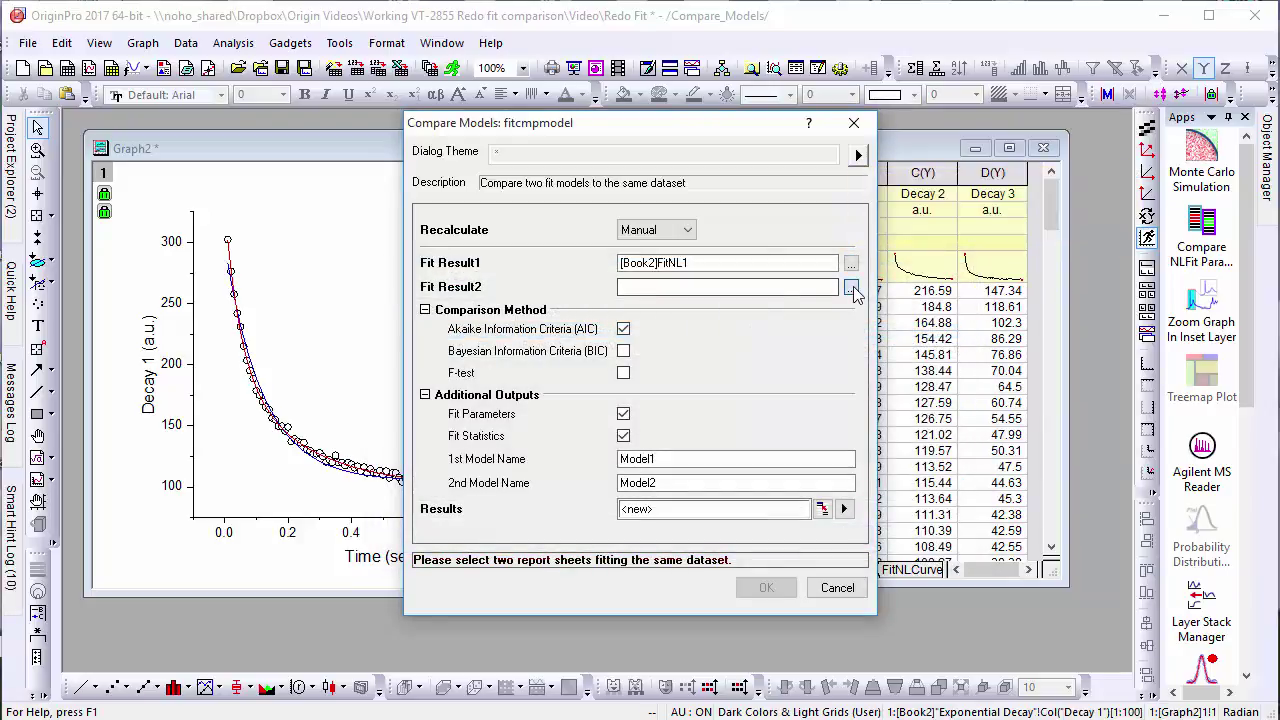
{"action": "double_click", "coordinate": [660, 343]}
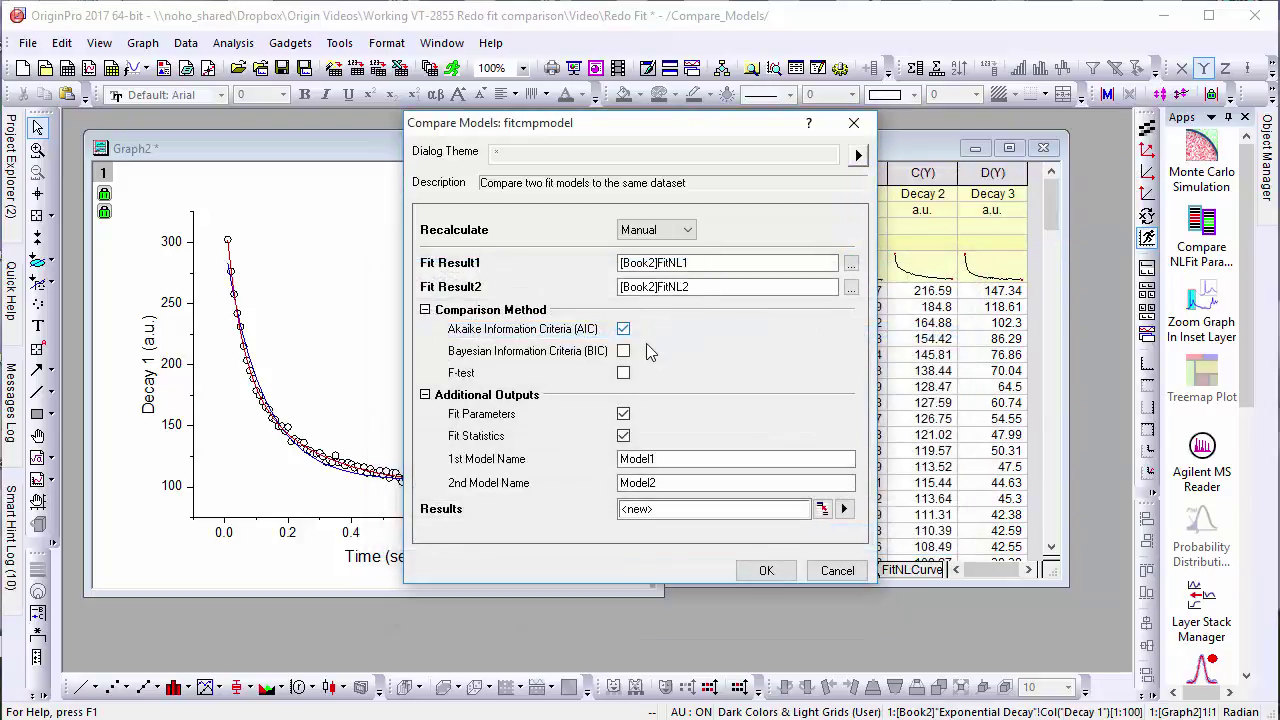
Step: Include BIC and F-test criteria and generate the model comparison report
{"action": "left_click", "coordinate": [624, 352]}
{"action": "left_click", "coordinate": [624, 372]}
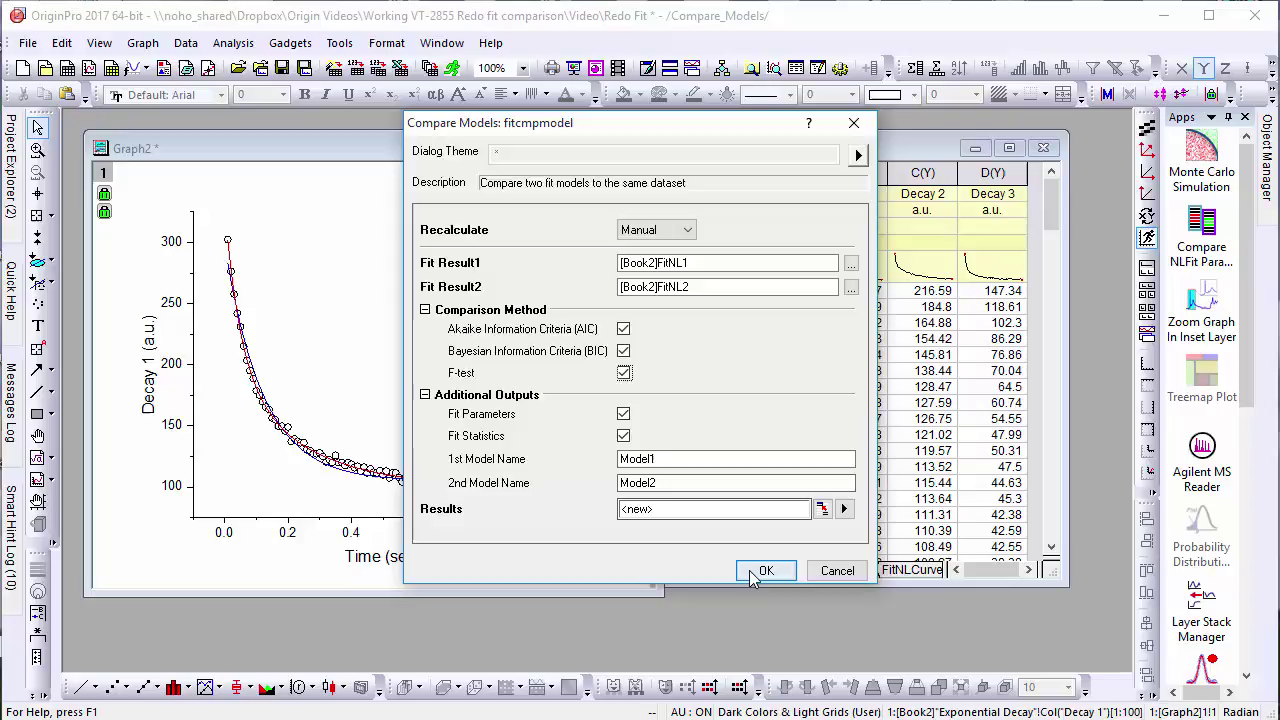
{"action": "left_click", "coordinate": [755, 574]}
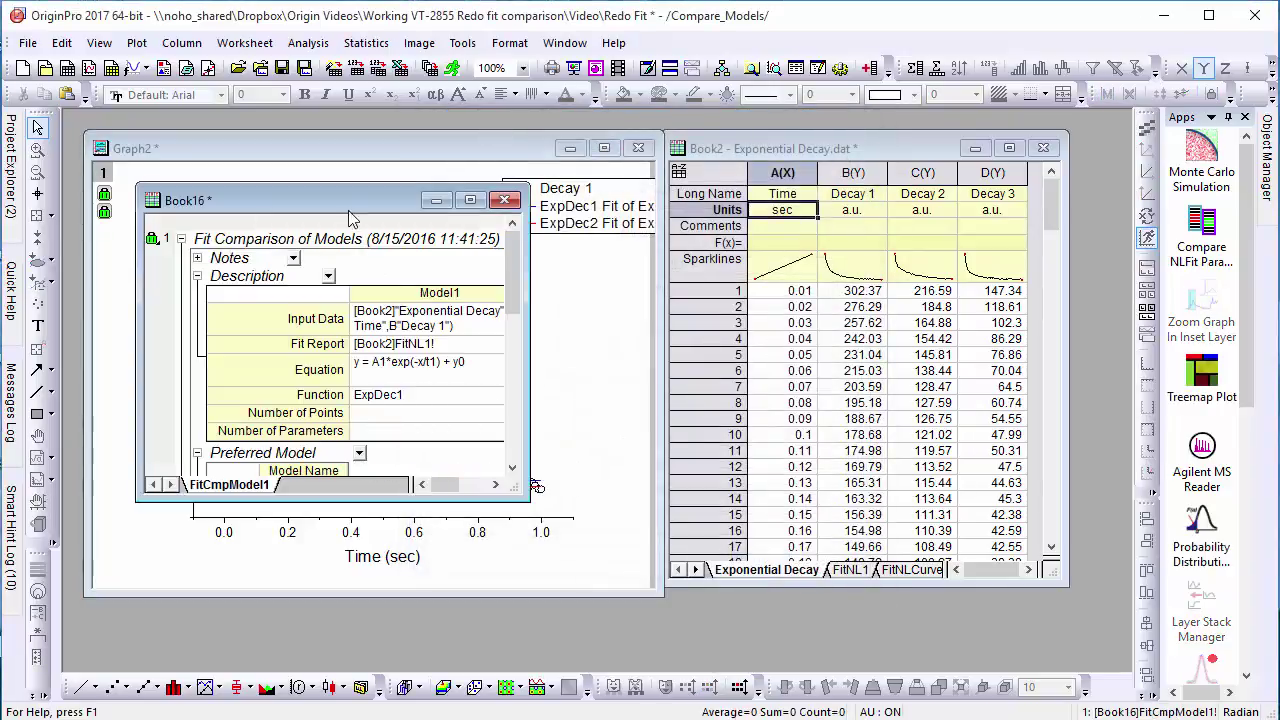
Step: Enlarge the Book16 report to review its BIC and F-test tables, then bring Graph2 forward
{"action": "left_click_drag", "start_coordinate": [350, 218], "coordinate": [308, 154]}
{"action": "left_click_drag", "start_coordinate": [484, 434], "coordinate": [793, 624]}
{"action": "left_click_drag", "start_coordinate": [785, 338], "coordinate": [779, 500]}
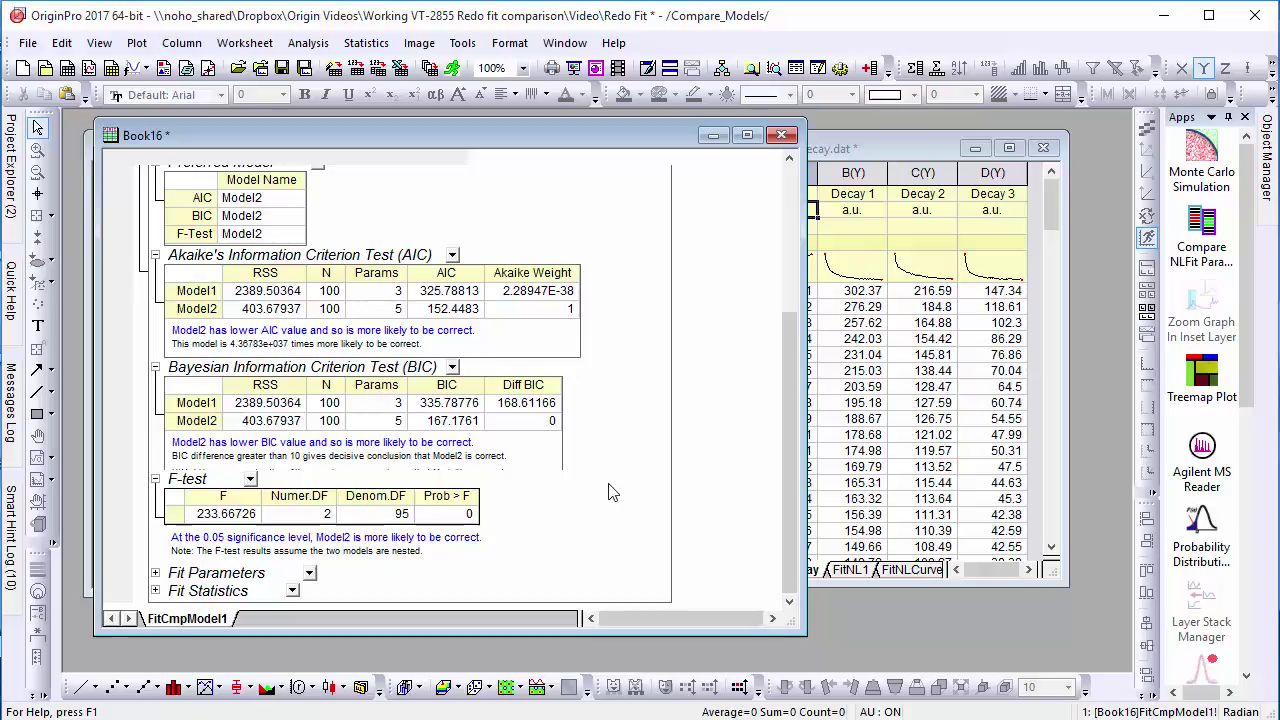
{"action": "left_click_drag", "start_coordinate": [368, 126], "coordinate": [632, 158]}
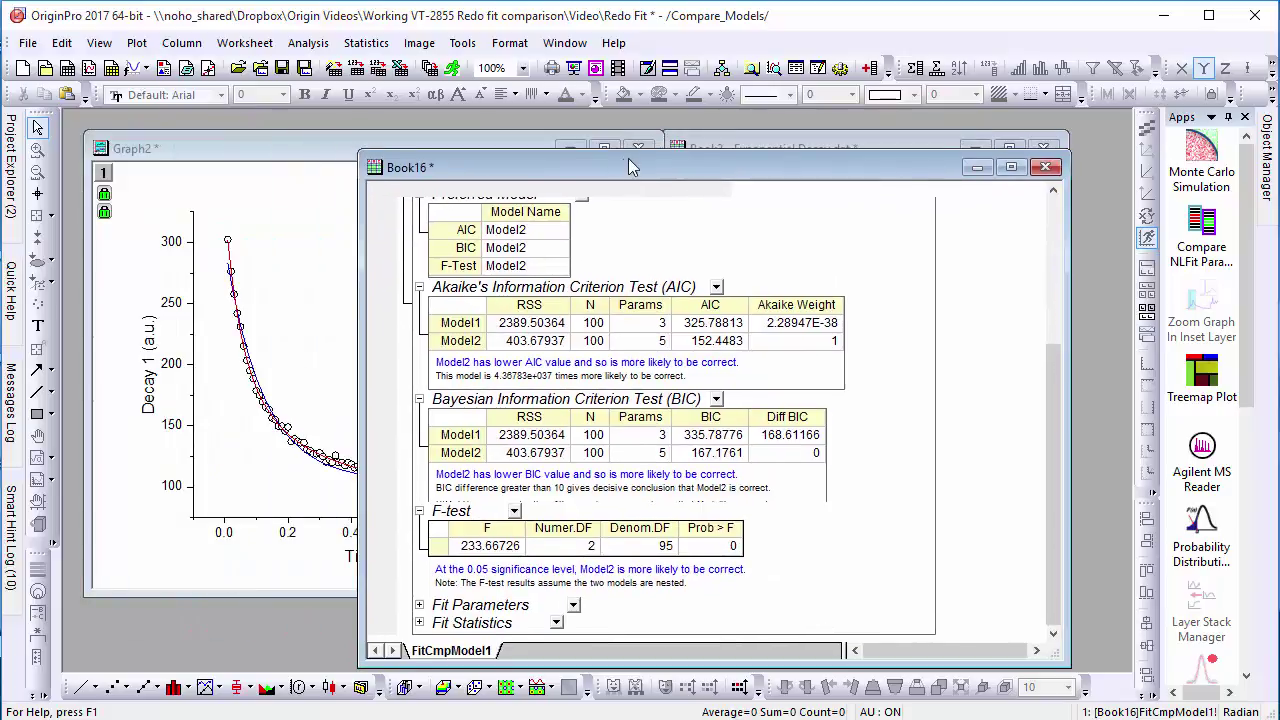
{"action": "left_click", "coordinate": [265, 144]}
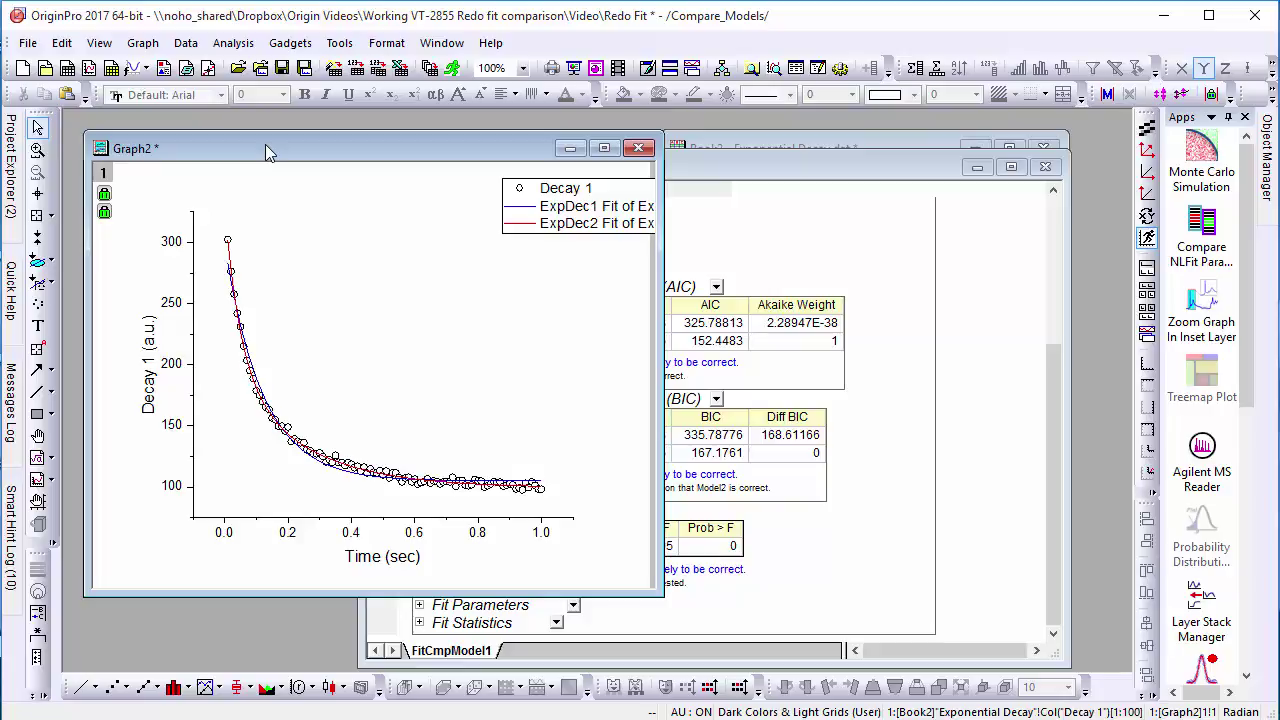
Step: Open the Fitting Function Organizer and locate the SpecialExDec function
{"action": "left_click", "coordinate": [340, 43]}
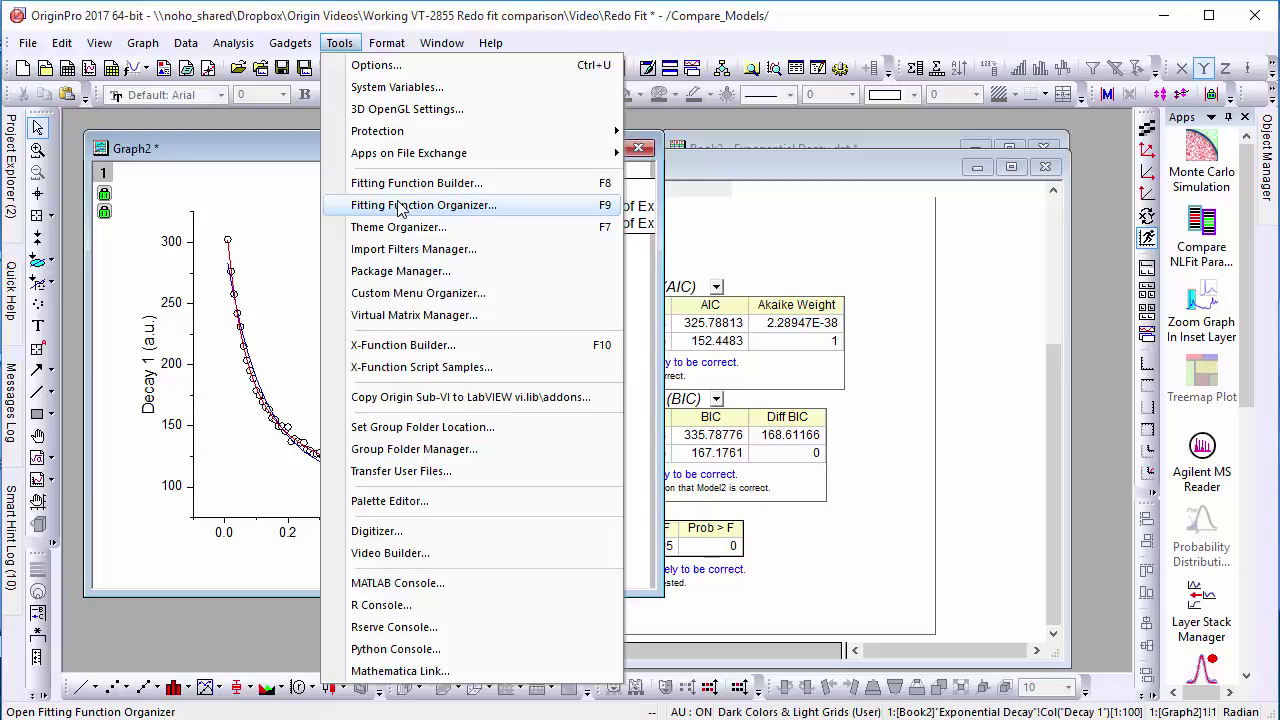
{"action": "left_click", "coordinate": [457, 213]}
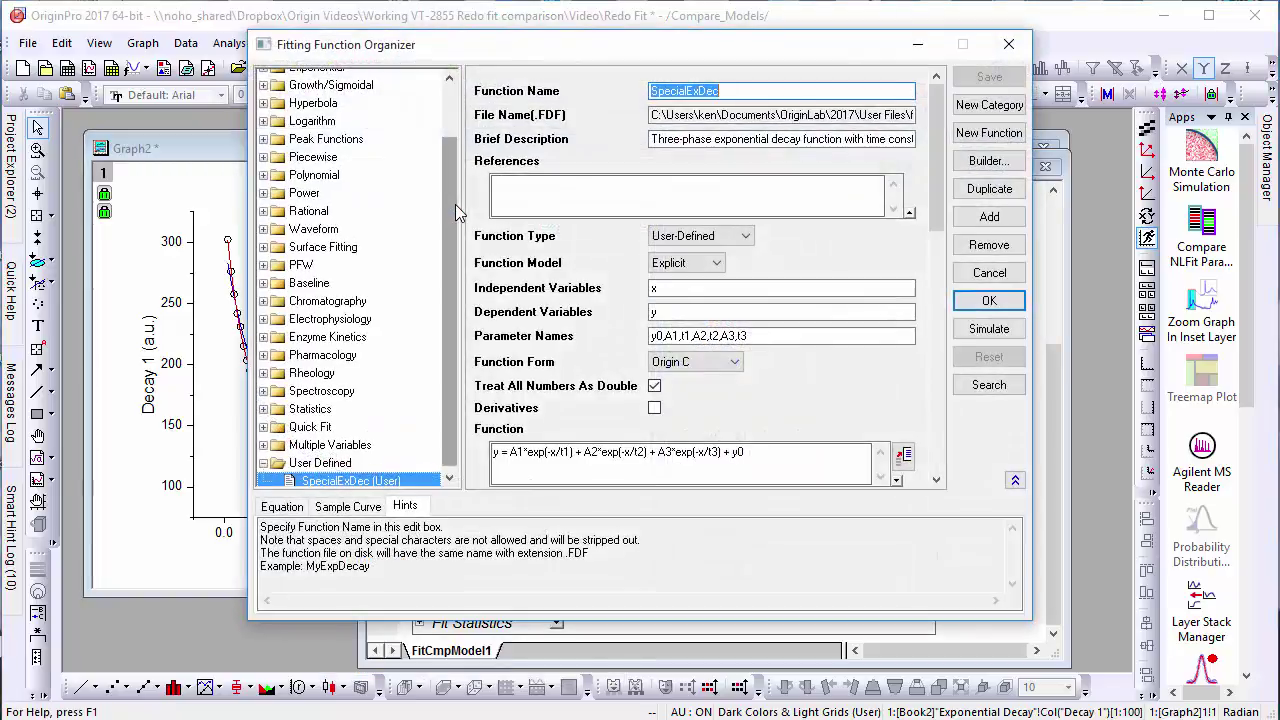
{"action": "left_click_drag", "start_coordinate": [452, 204], "coordinate": [440, 96]}
{"action": "left_click", "coordinate": [263, 78]}
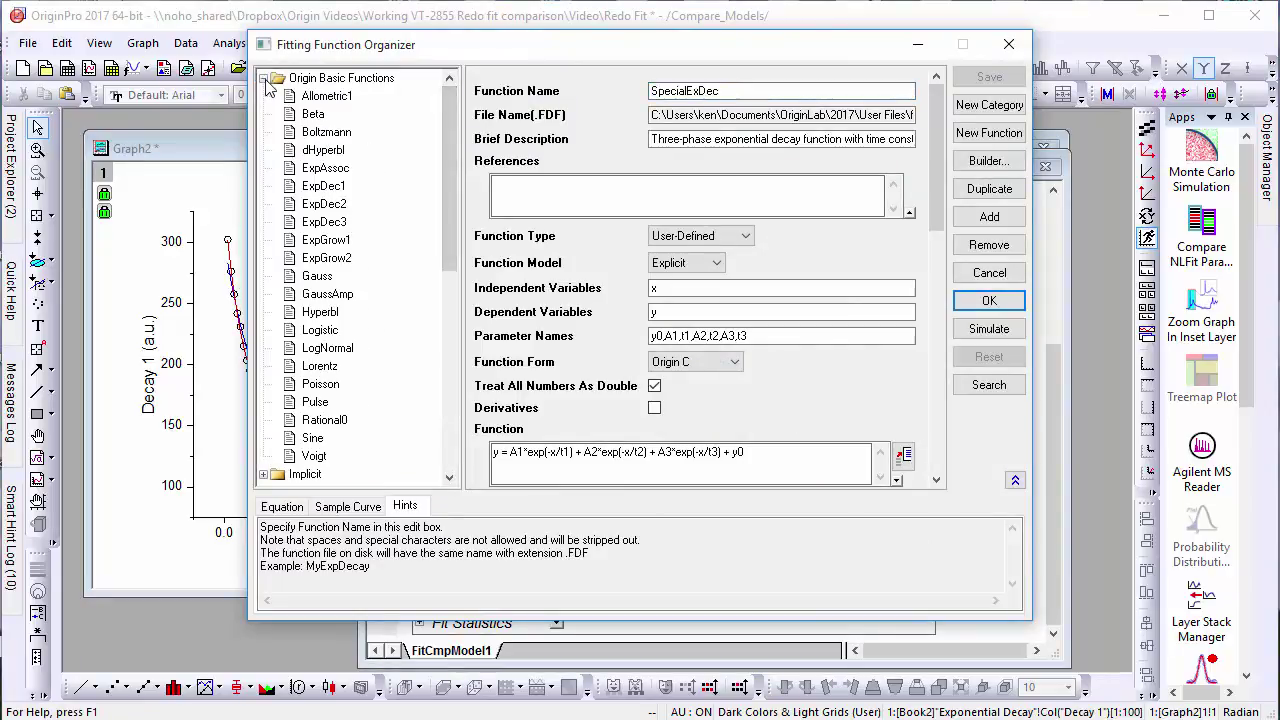
{"action": "left_click_drag", "start_coordinate": [453, 118], "coordinate": [455, 400]}
Step: Share SpecialExDec to the Origin Basic Functions category and close the organizer
{"action": "right_click", "coordinate": [362, 478]}
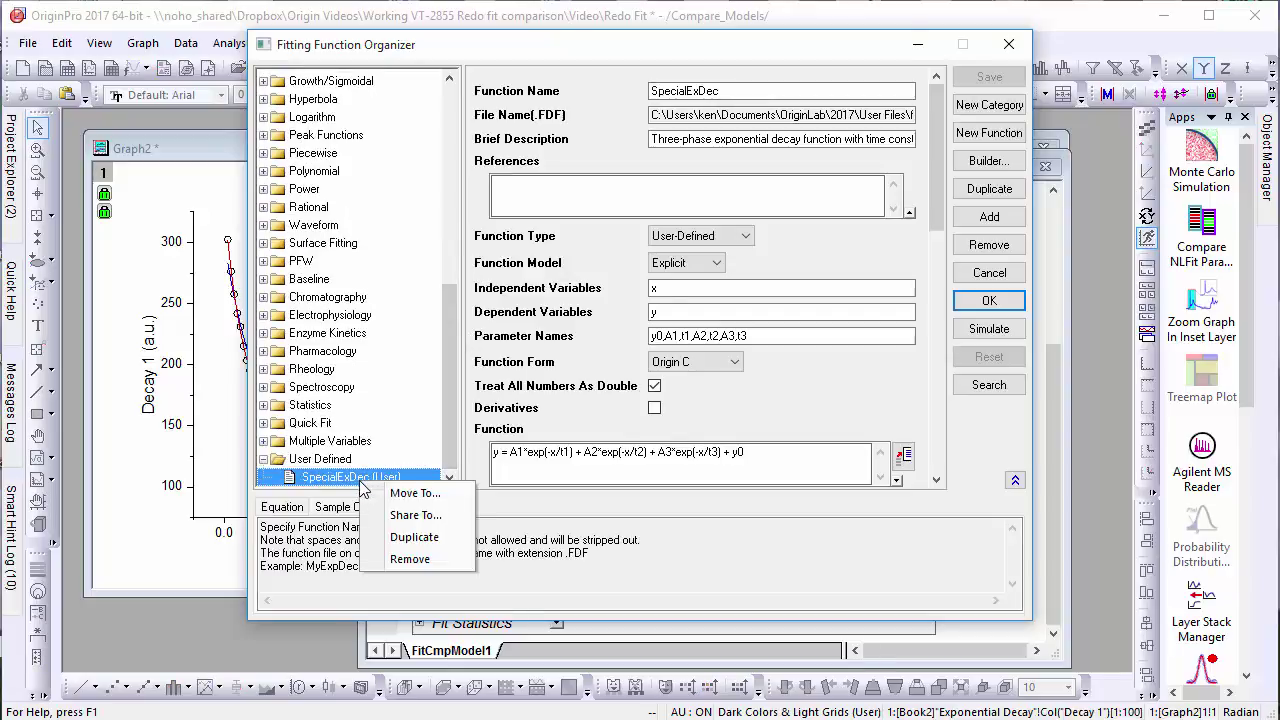
{"action": "left_click", "coordinate": [385, 515]}
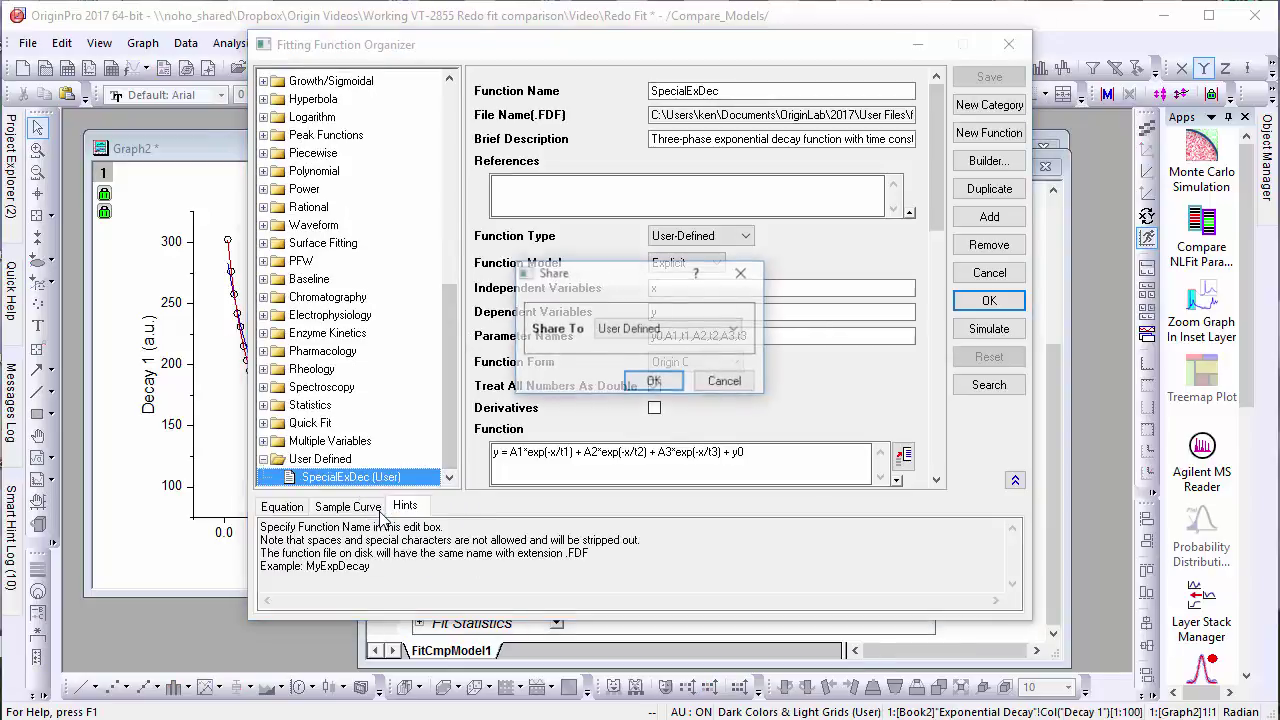
{"action": "left_click", "coordinate": [630, 330]}
{"action": "left_click", "coordinate": [612, 348]}
{"action": "left_click", "coordinate": [654, 380]}
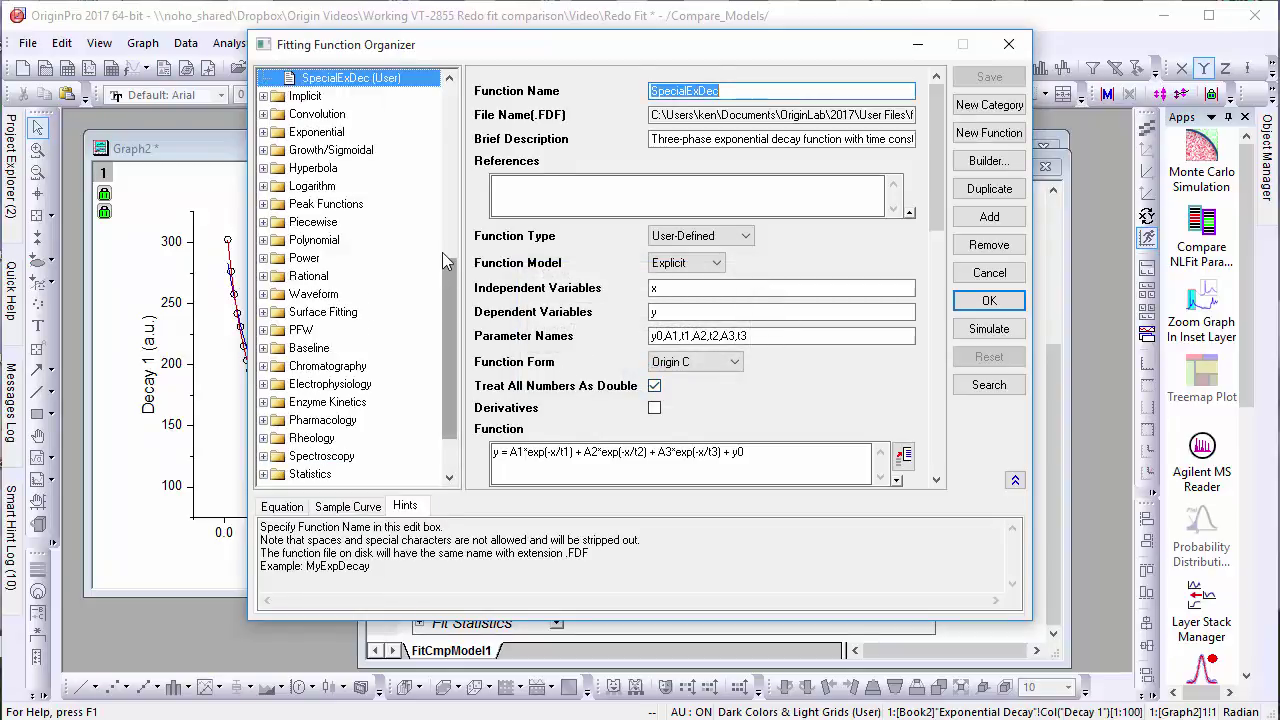
{"action": "left_click_drag", "start_coordinate": [444, 252], "coordinate": [432, 160]}
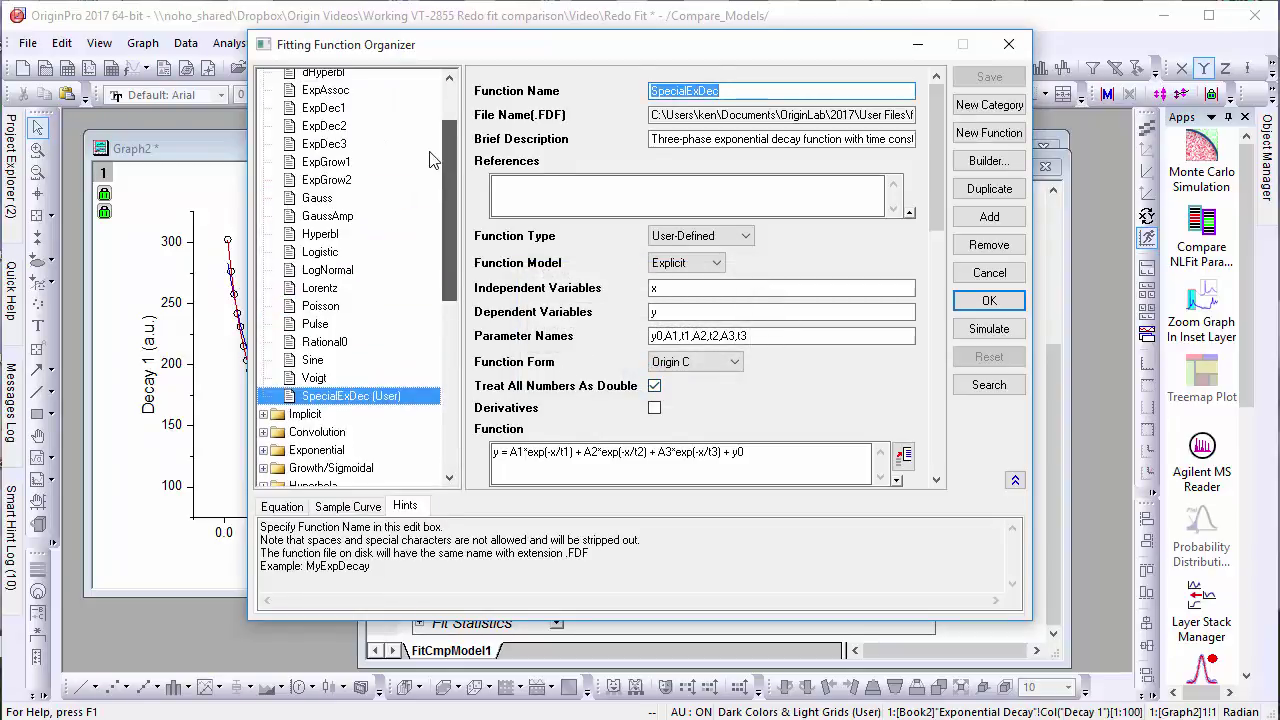
{"action": "left_click", "coordinate": [996, 306]}
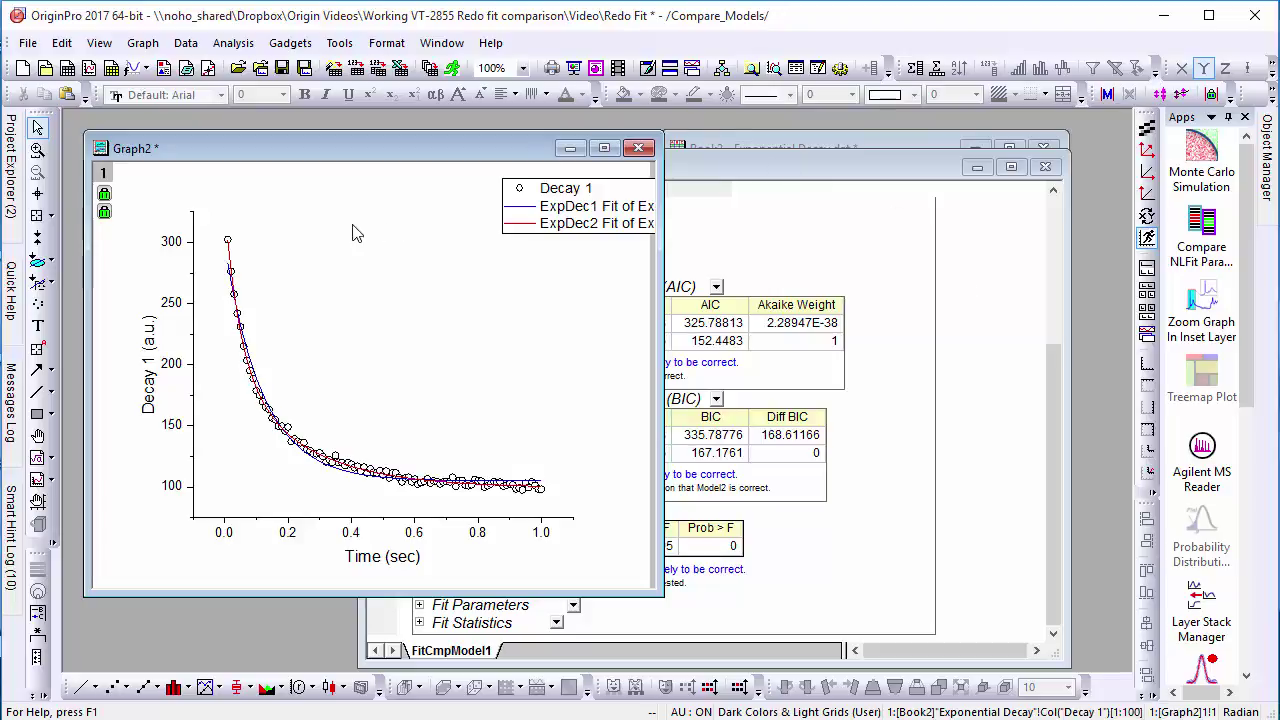
Step: In the Rank Models dialog, select ExpDec1, ExpDec2 and SpecialExDec as the models to rank
{"action": "left_click", "coordinate": [222, 45]}
{"action": "mouse_move", "coordinate": [470, 133]}
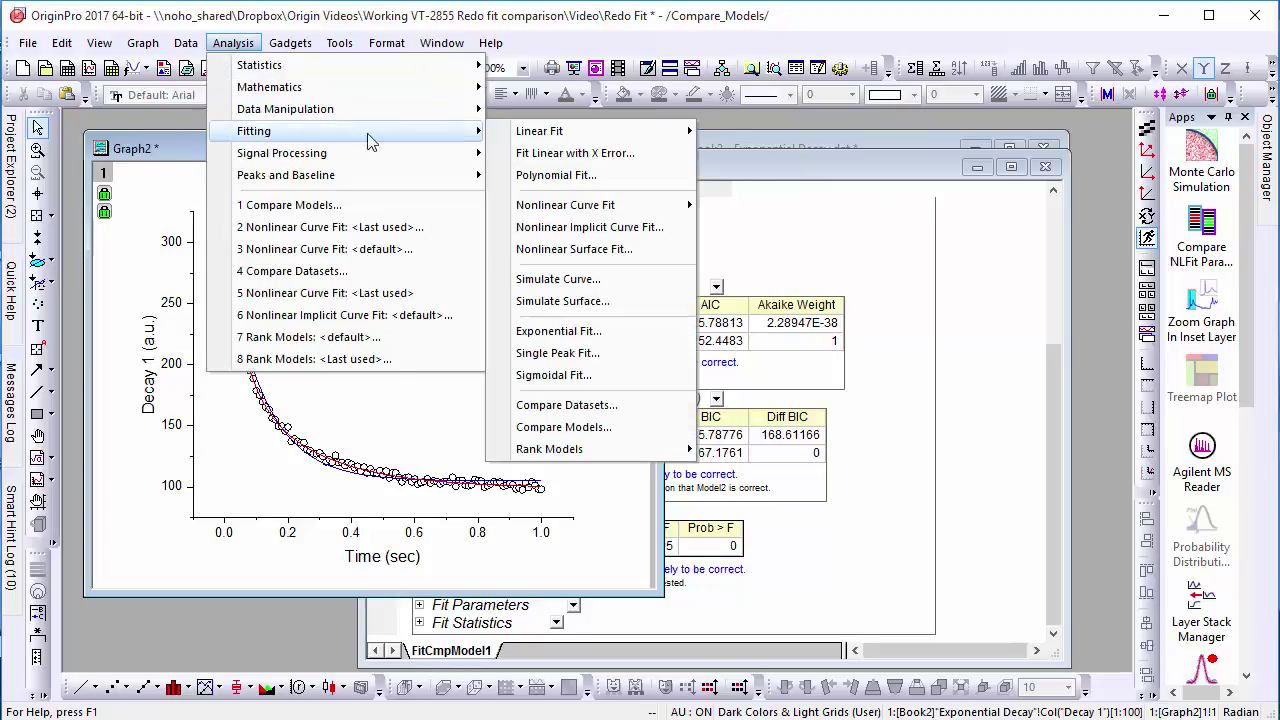
{"action": "mouse_move", "coordinate": [640, 449]}
{"action": "left_click", "coordinate": [757, 482]}
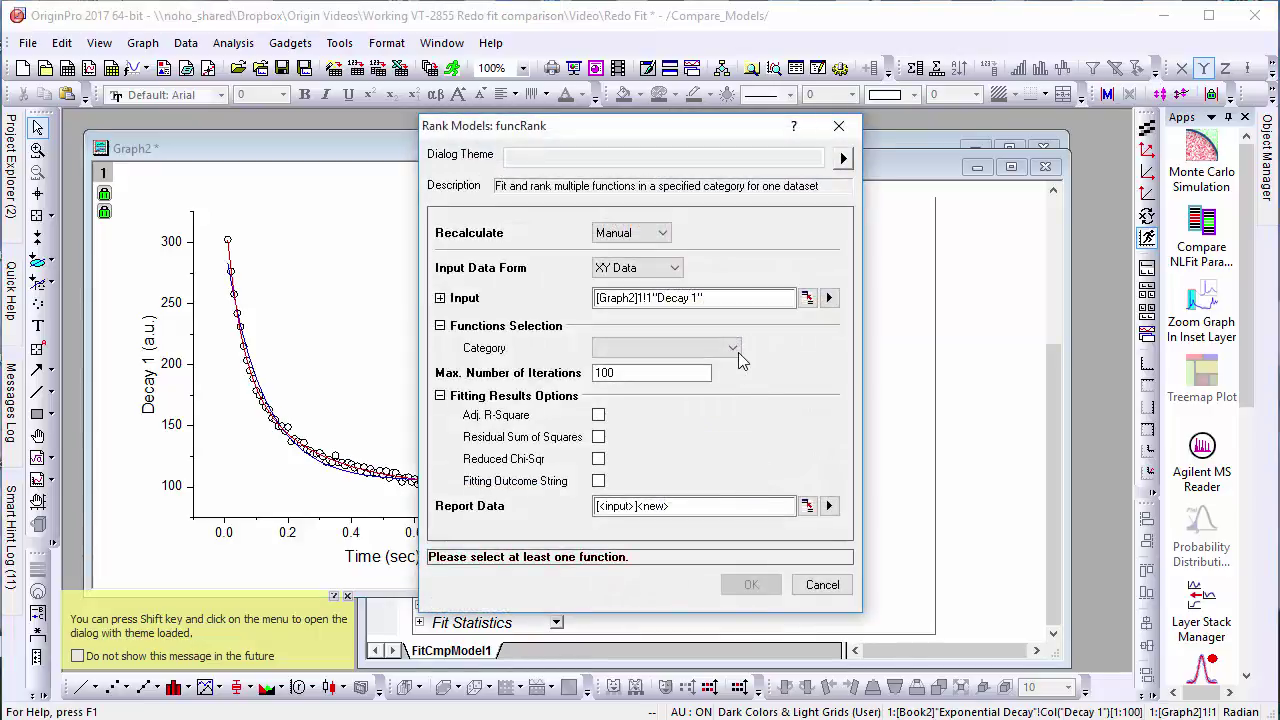
{"action": "left_click", "coordinate": [736, 349]}
{"action": "left_click", "coordinate": [733, 362]}
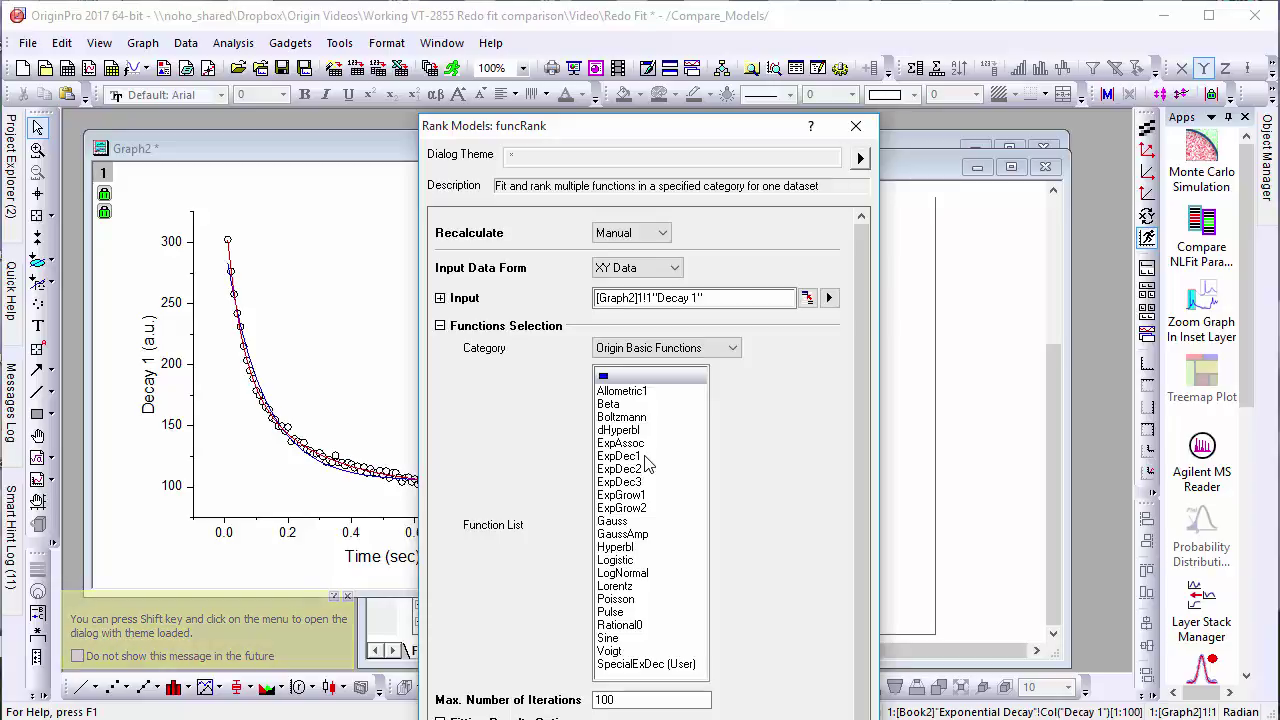
{"action": "left_click_drag", "start_coordinate": [645, 457], "coordinate": [645, 472]}
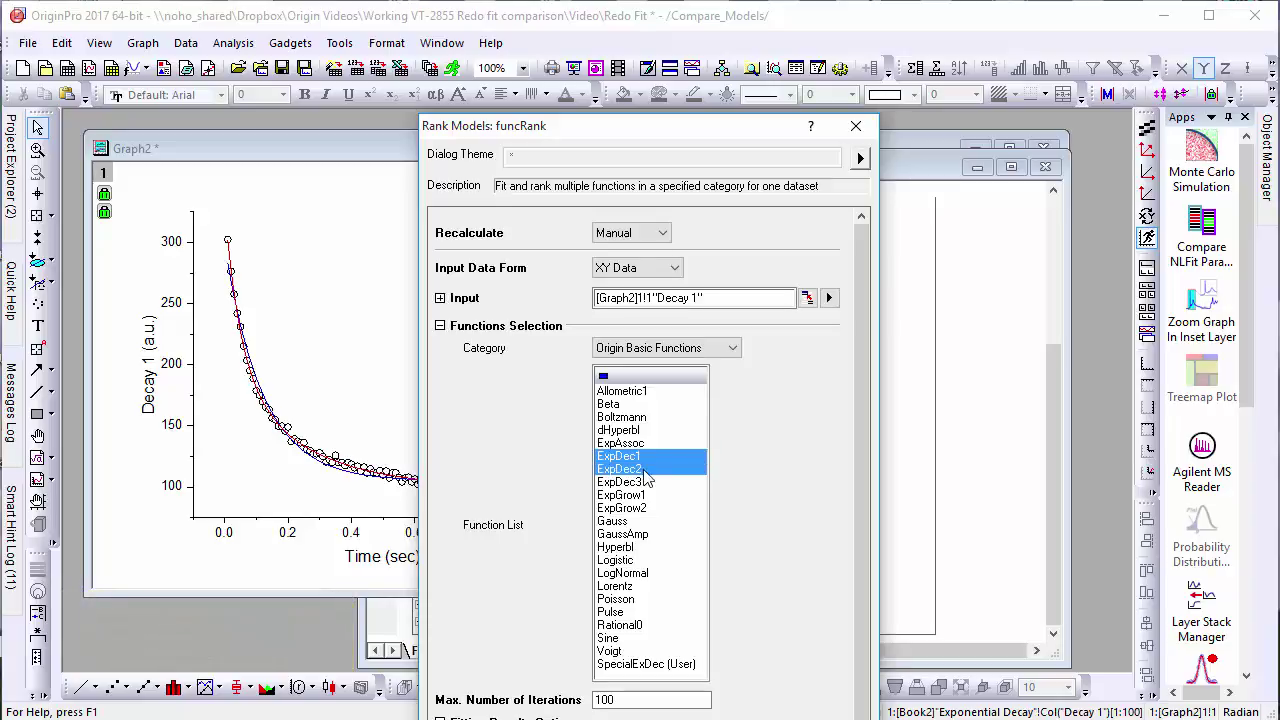
{"action": "scroll", "coordinate": [645, 480], "scroll_direction": "down", "scroll_amount": 1}
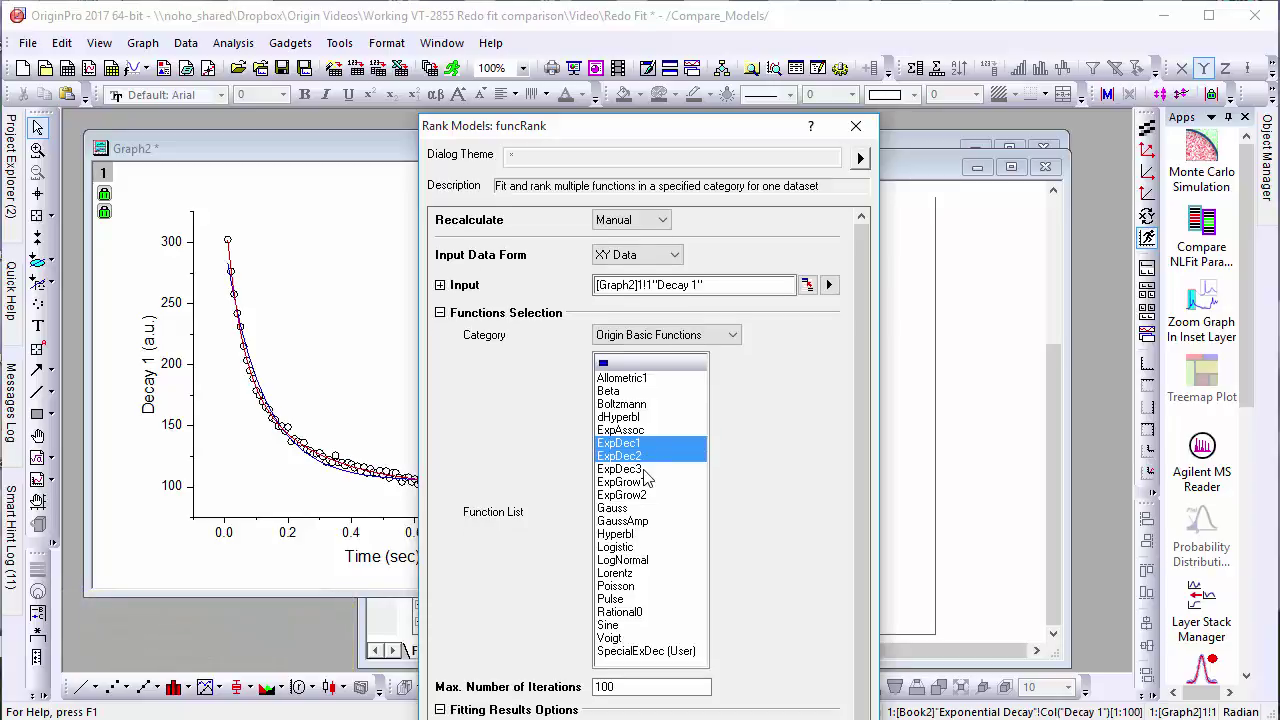
{"action": "left_click", "coordinate": [647, 652], "text": "ctrl"}
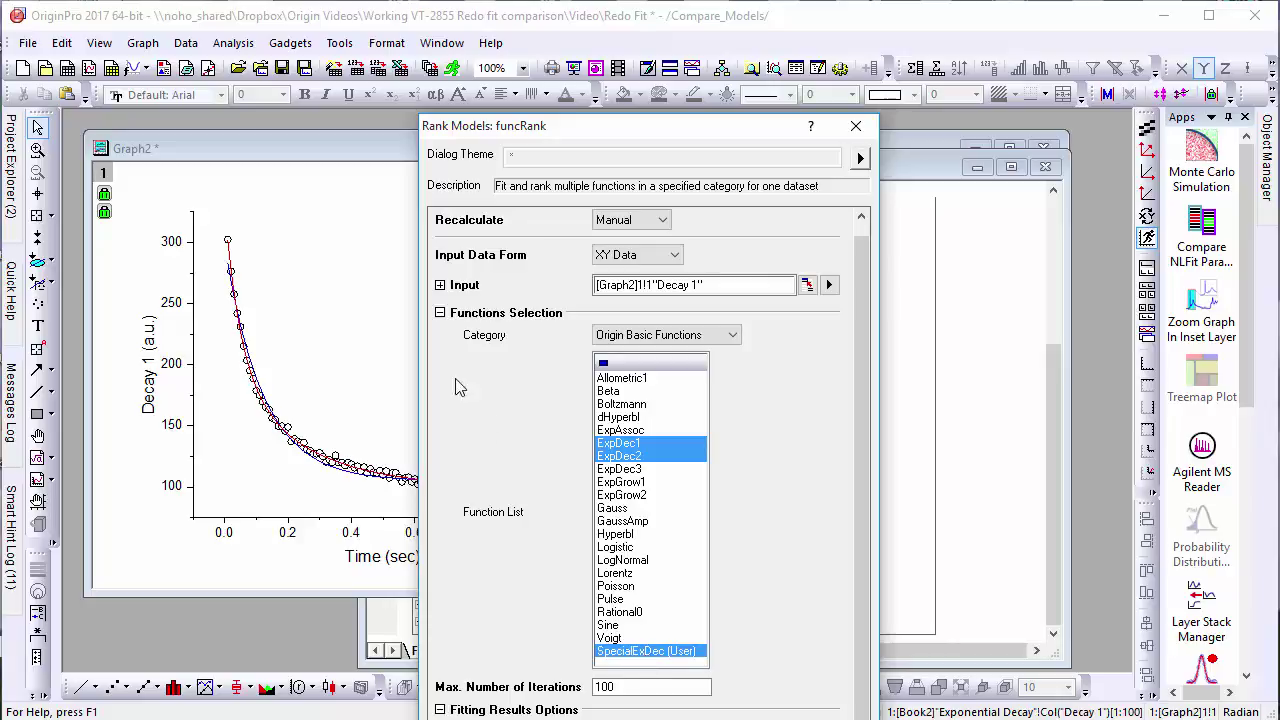
Step: Include Adj. R-Square in the ranking results and run the model ranking
{"action": "left_click", "coordinate": [440, 313]}
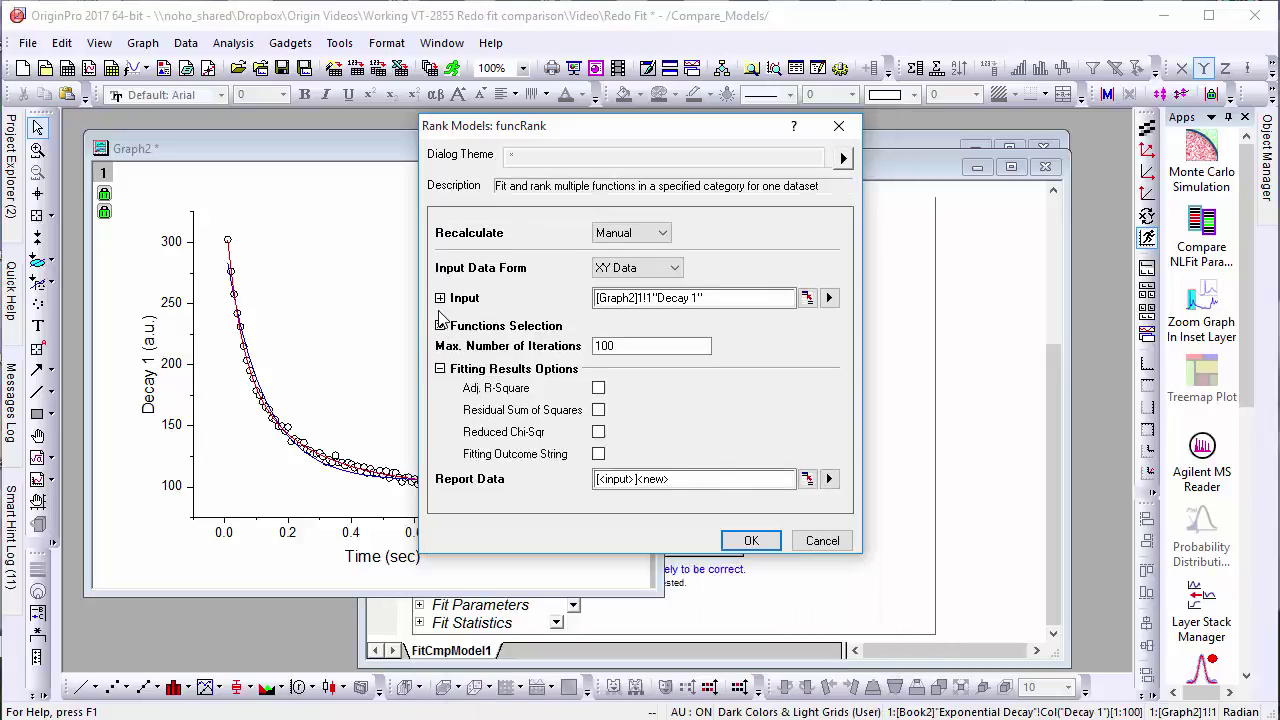
{"action": "left_click", "coordinate": [598, 388]}
{"action": "left_click", "coordinate": [750, 541]}
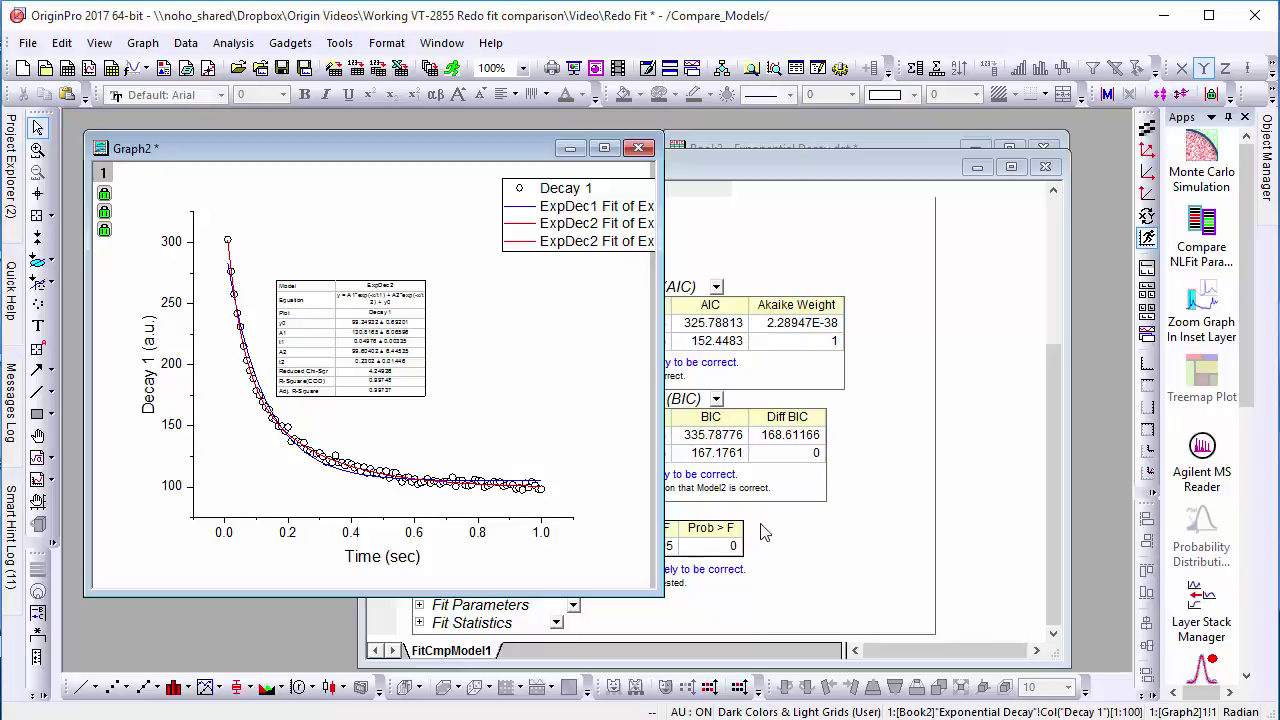
Step: Bring Book2's RankResults1 sheet forward and widen it to show AIC, BIC and Adj. R-Square
{"action": "left_click", "coordinate": [728, 150]}
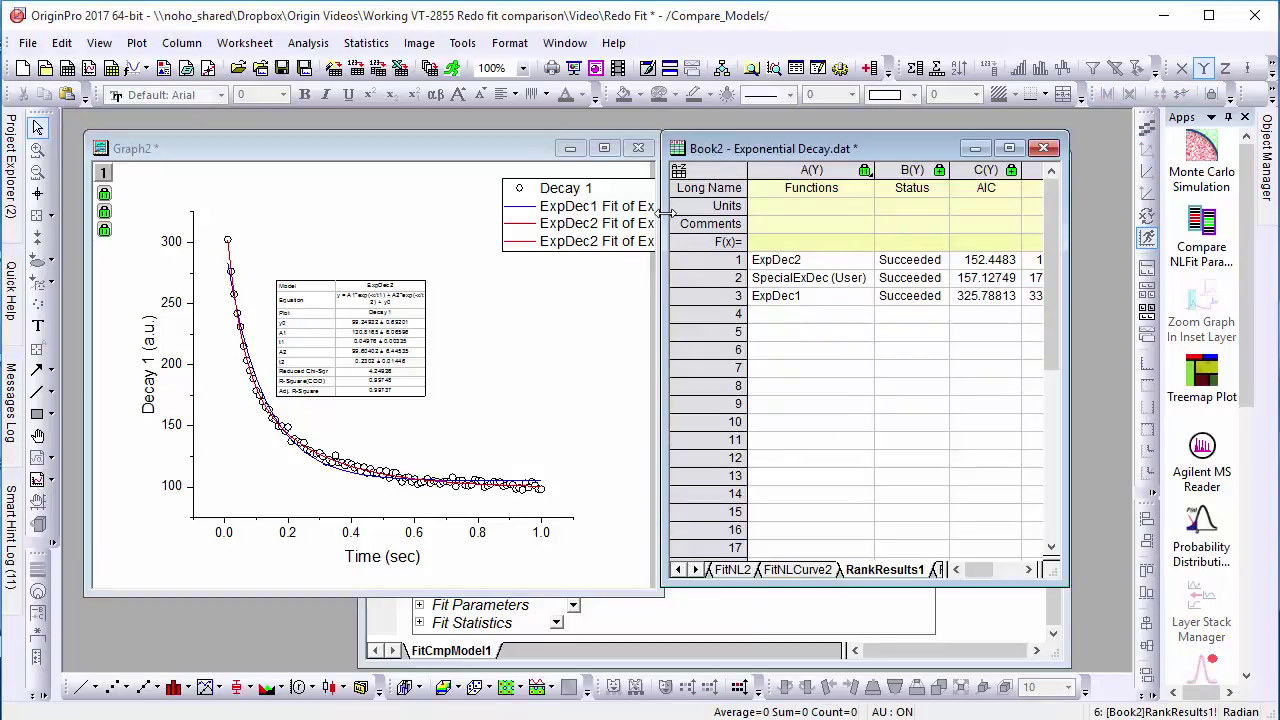
{"action": "left_click_drag", "start_coordinate": [664, 212], "coordinate": [358, 167]}
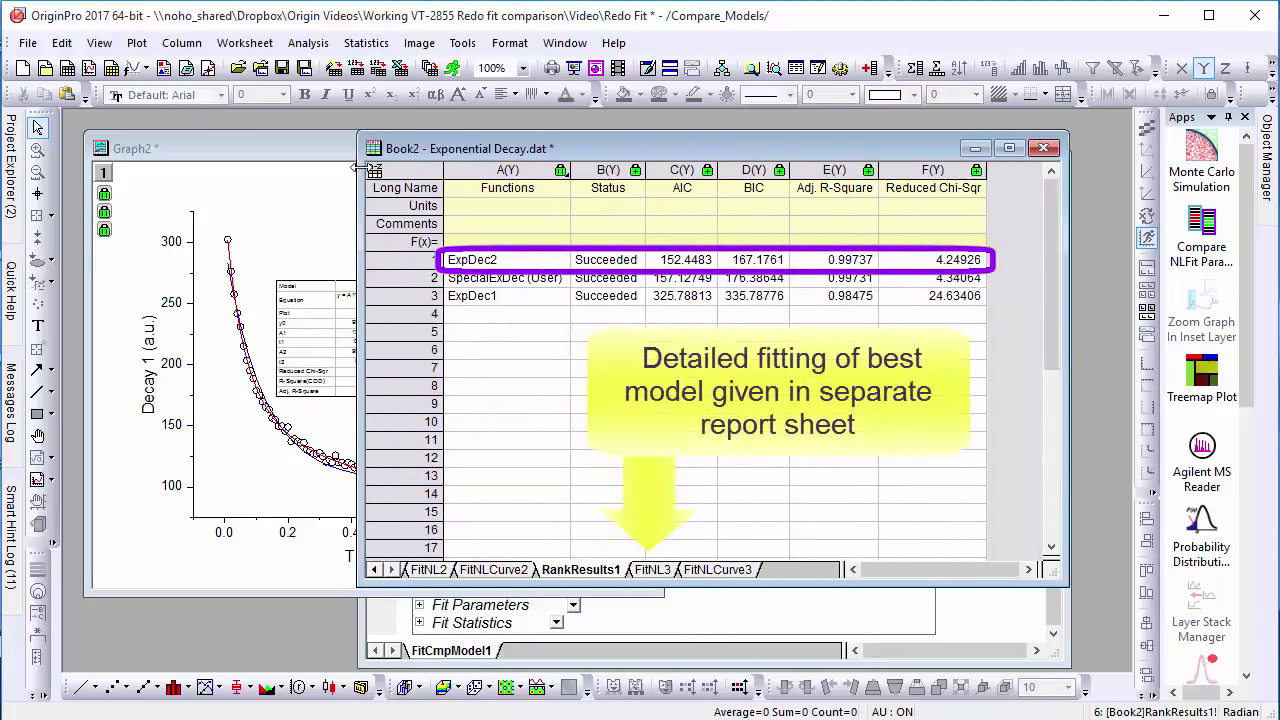